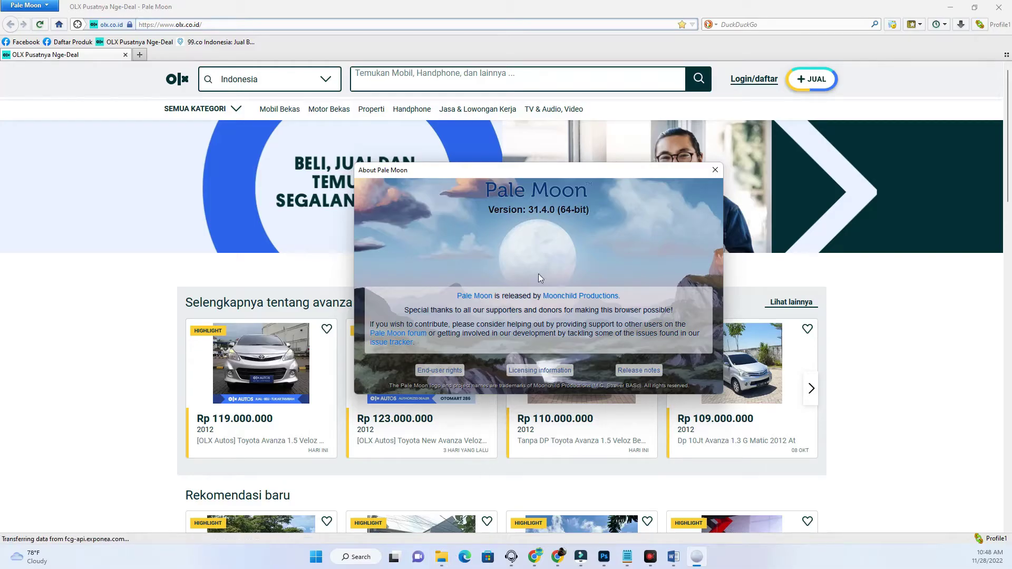
- Select the palemoon-31.1.0 installer in Programs, then close the About Pale Moon window
left_click(441, 556)
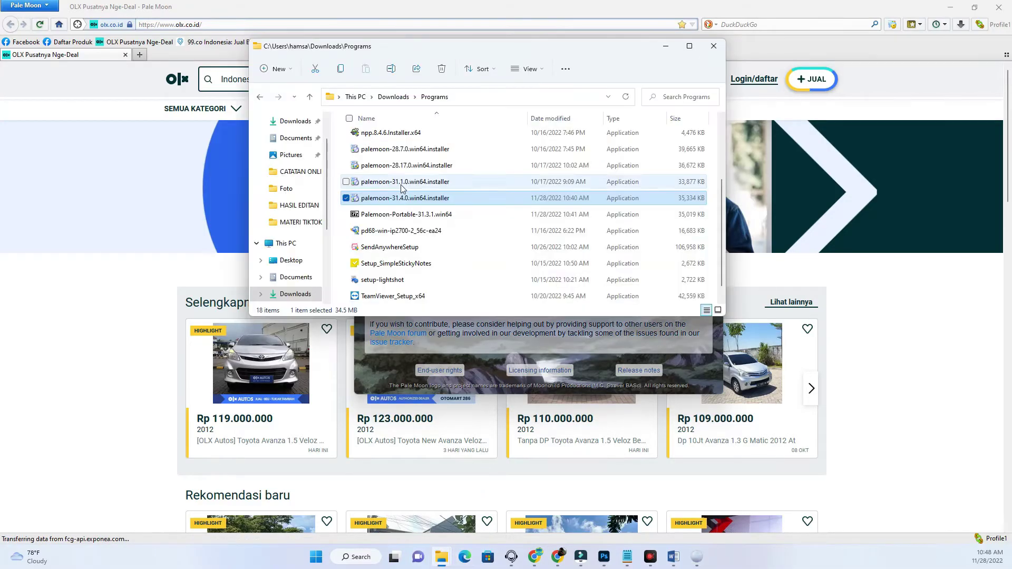
left_click(402, 184)
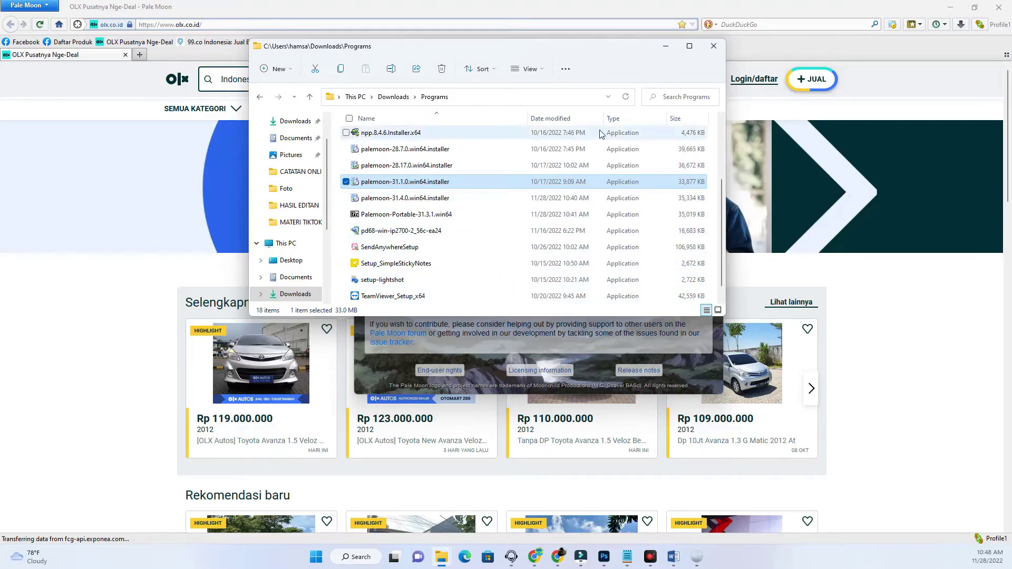
key("alt+Tab")
left_click_drag(638, 158, 641, 150)
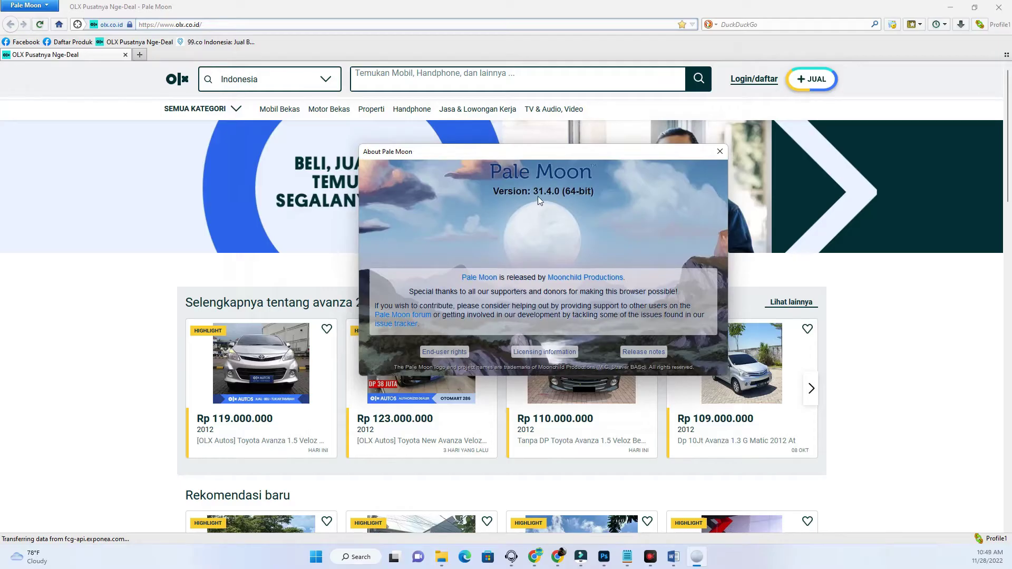
left_click(720, 151)
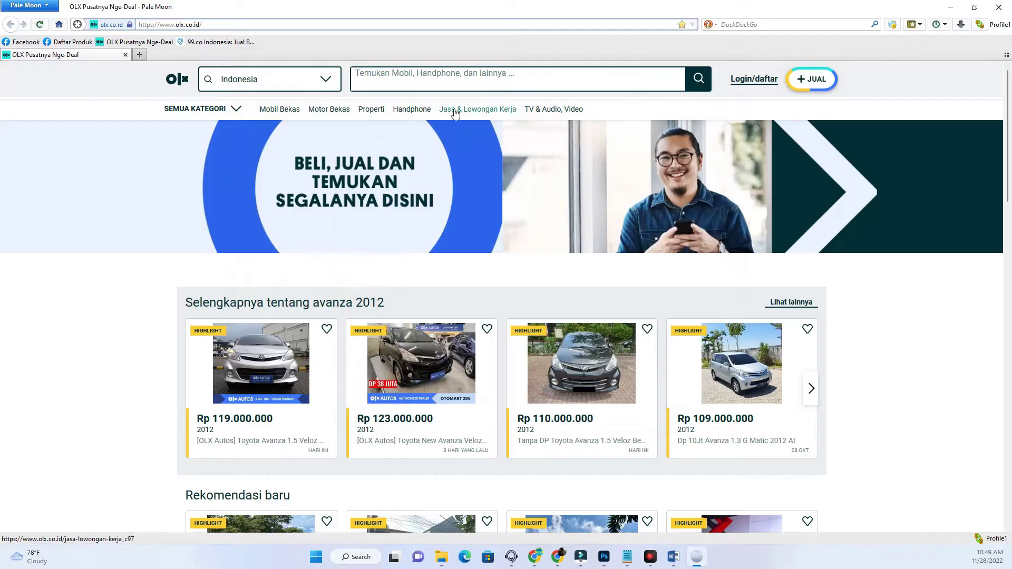
- Close Pale Moon and locate the Pale Moon 31.4.0 entry in Programs and Features
left_click(998, 8)
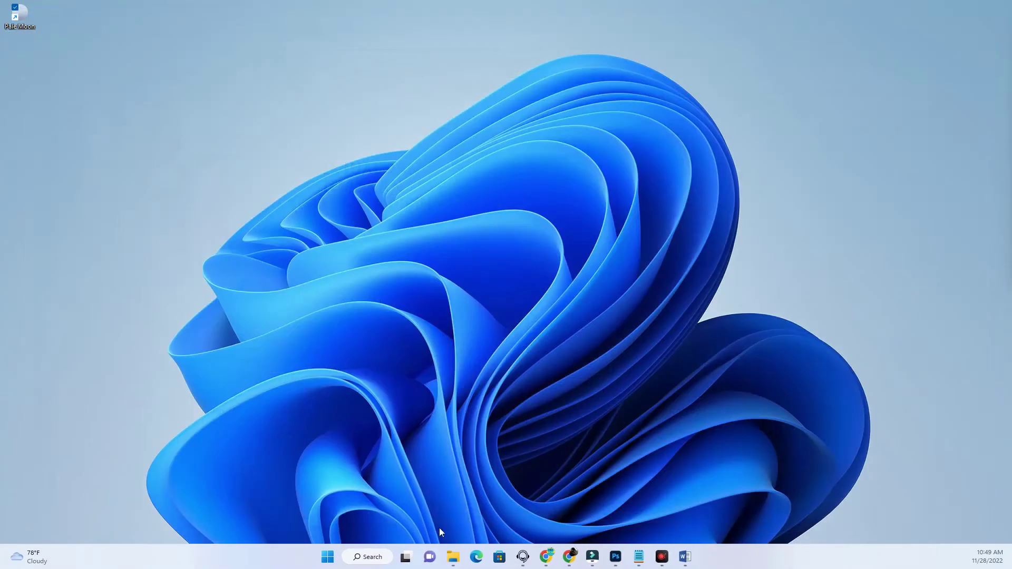
left_click(327, 559)
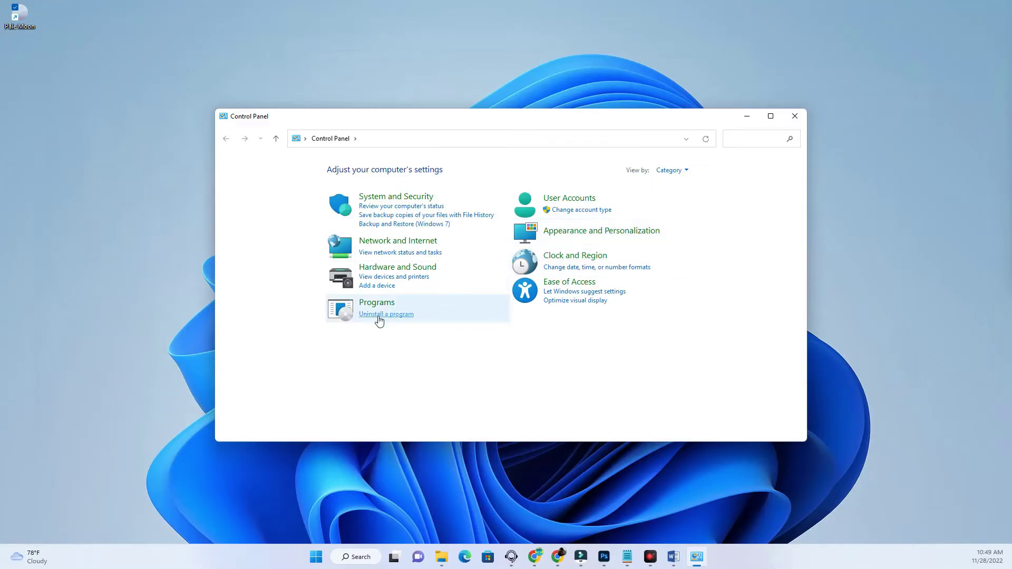
left_click(379, 317)
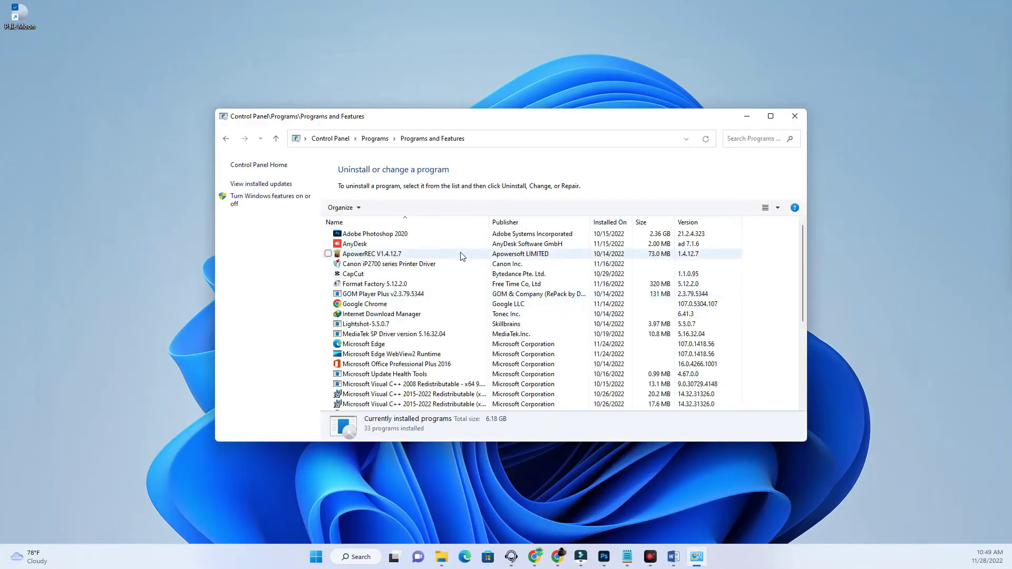
scroll(461, 256, "down", 5)
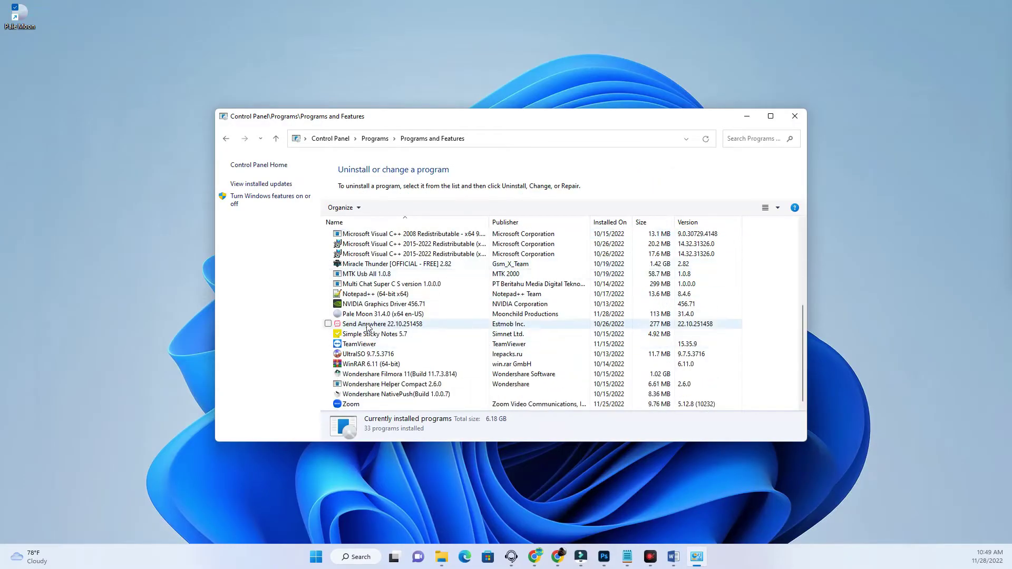
left_click(395, 314)
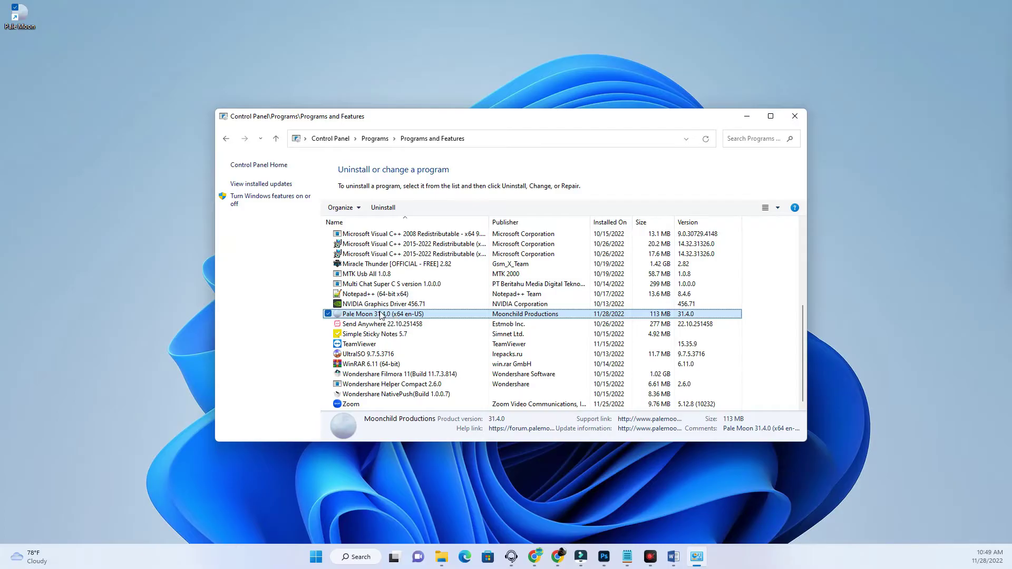
- Uninstall Pale Moon 31.4.0 through its uninstall wizard to completion
right_click(381, 315)
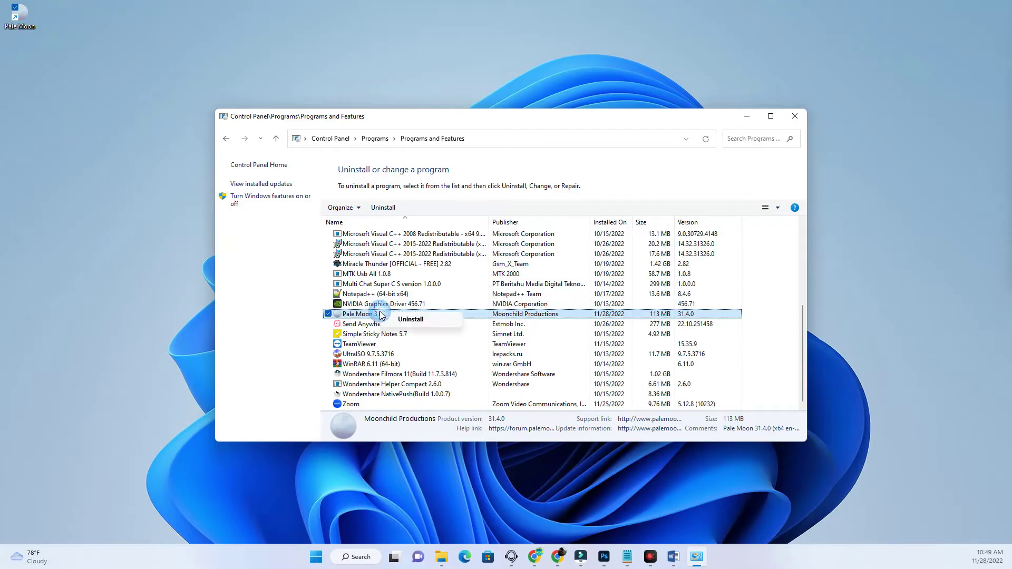
left_click(410, 320)
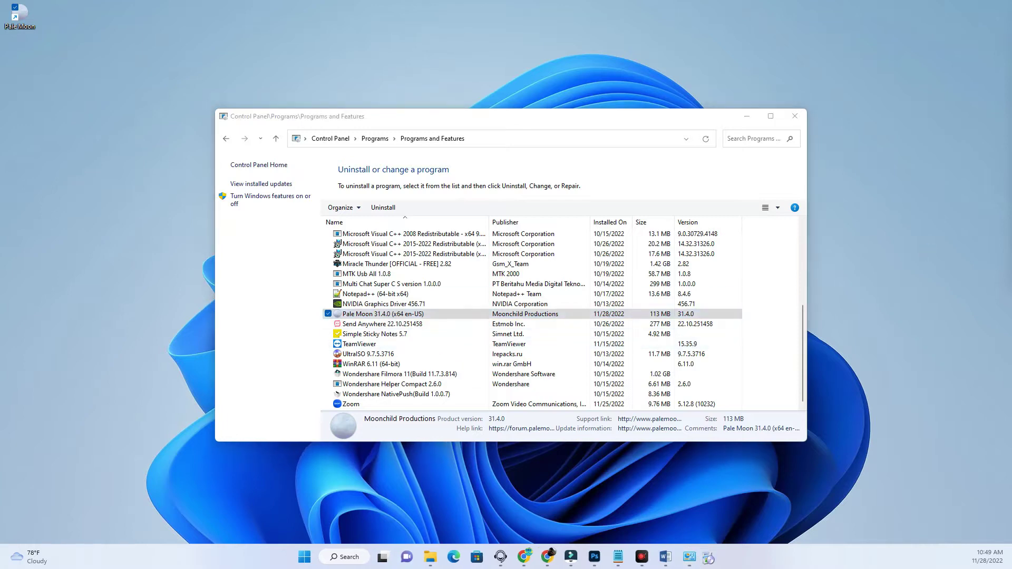
left_click_drag(494, 139, 442, 183)
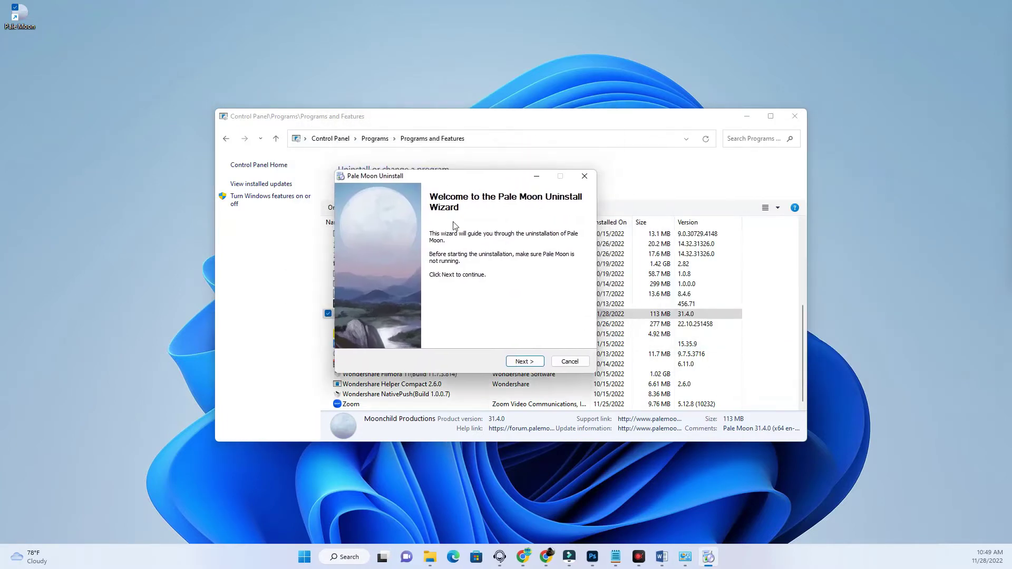
left_click(530, 363)
left_click(529, 362)
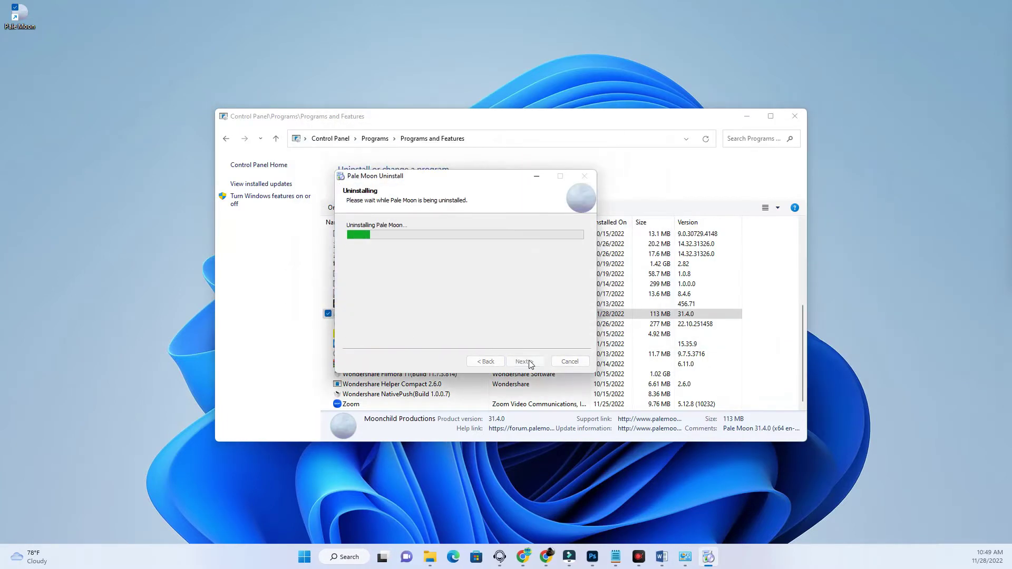
left_click(531, 362)
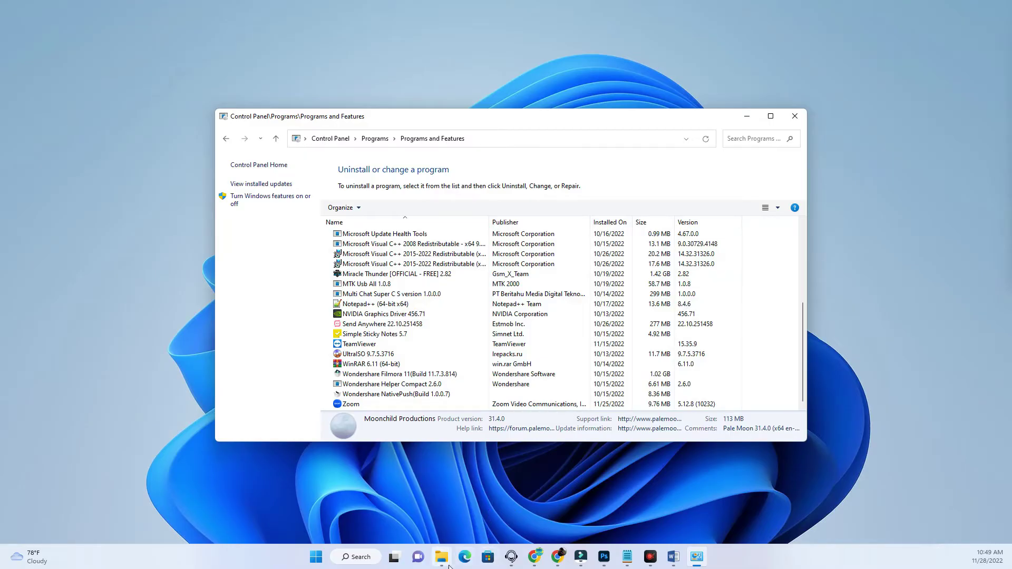
- Bring up the Downloads\Programs folder and launch the palemoon-28.17.0.win64.installer
mouse_move(443, 564)
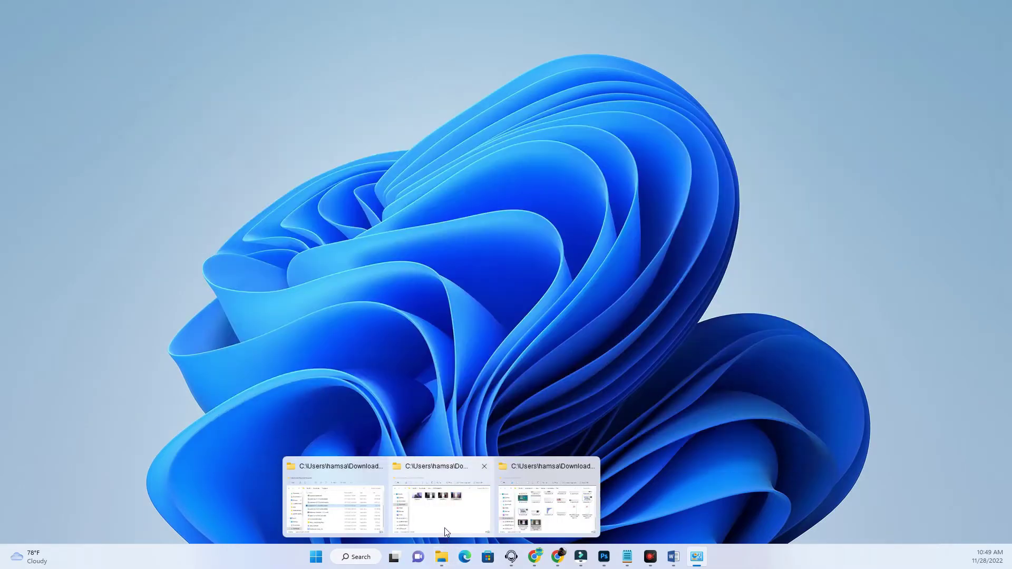
left_click(338, 508)
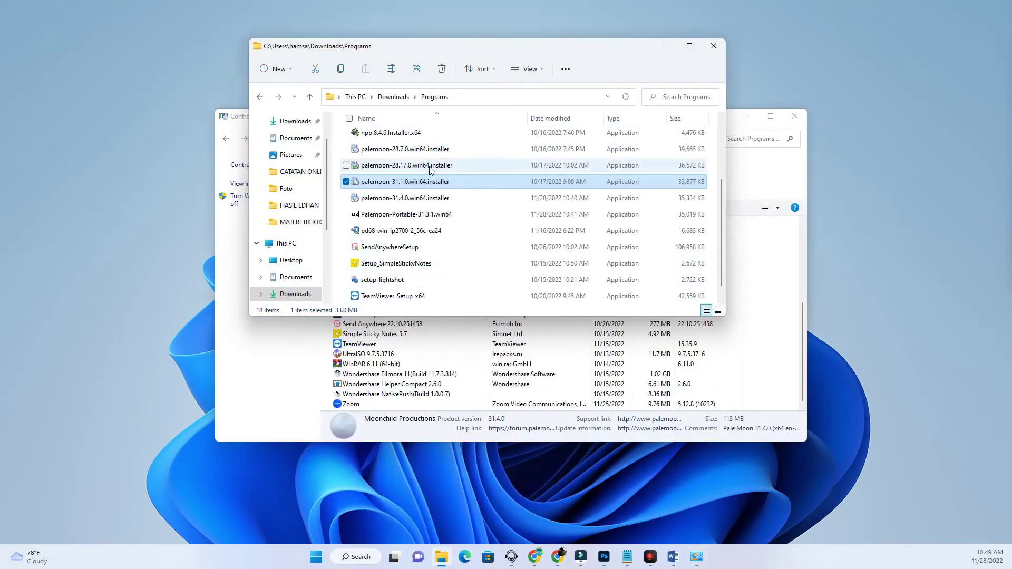
left_click(392, 164)
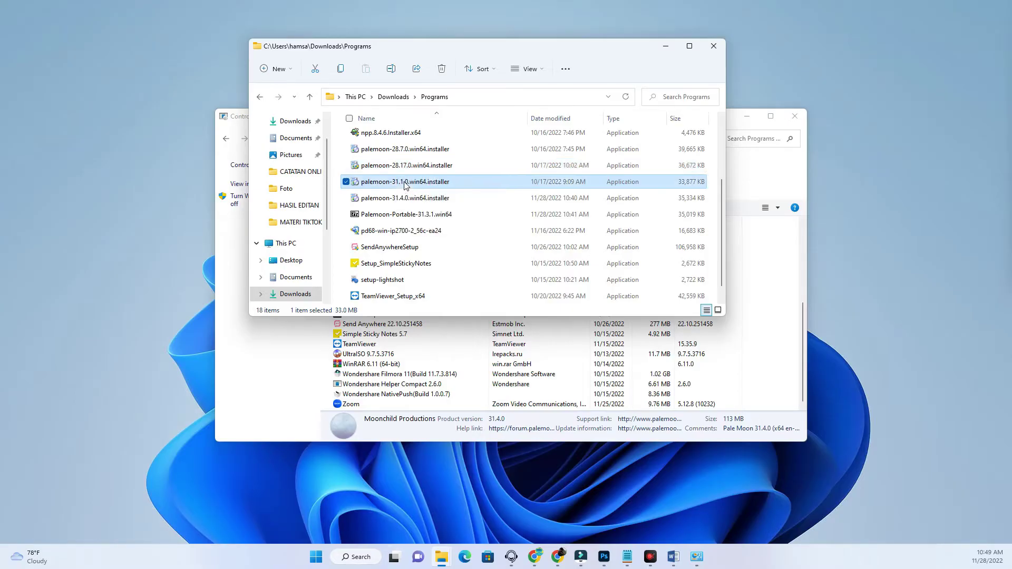
left_click(396, 165)
key("Down")
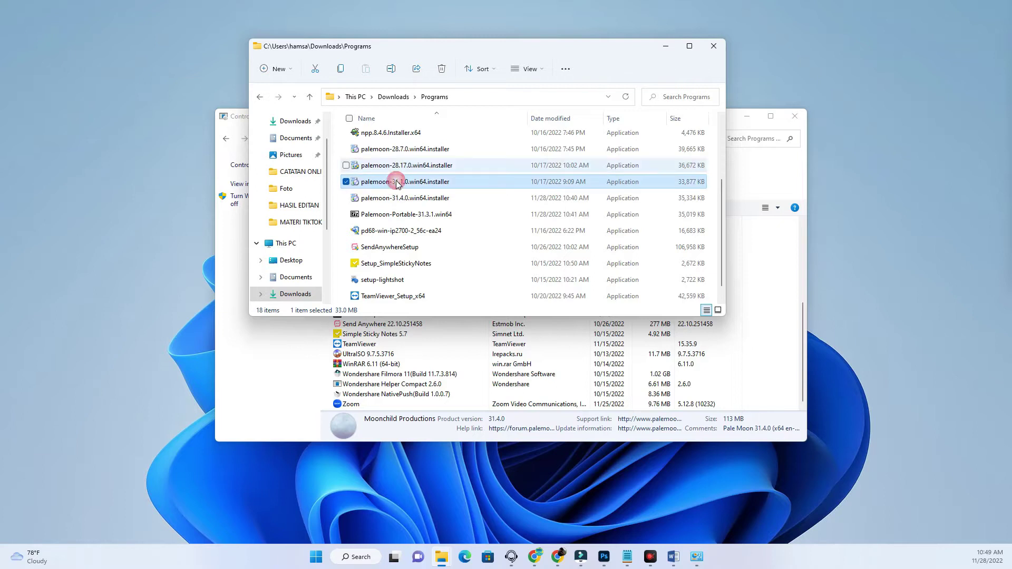
left_click(396, 166)
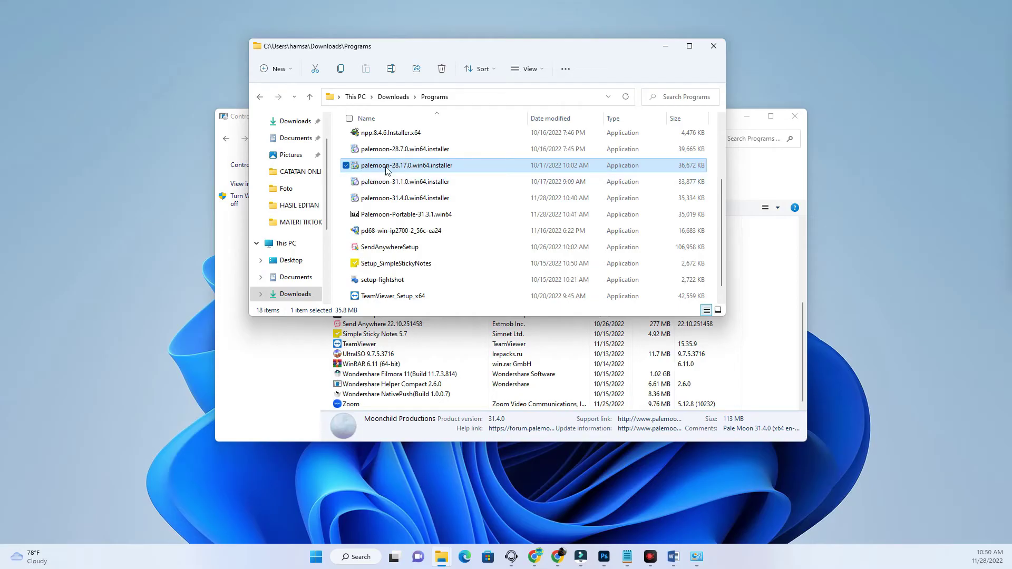
mouse_move(411, 169)
left_click(401, 165)
left_click(498, 172)
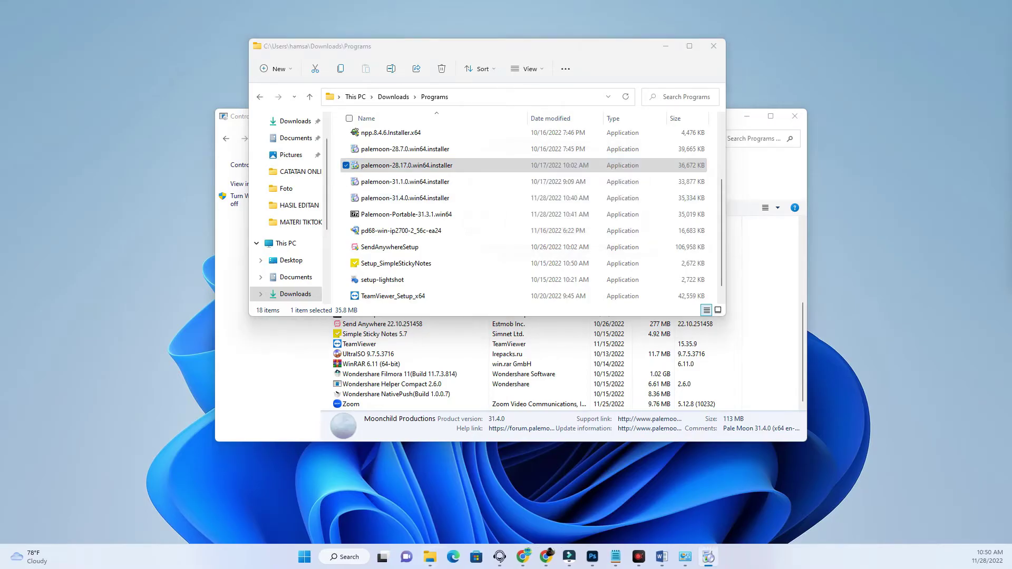
- Install Pale Moon with Standard setup, no launch afterwards, and move its shortcut top-left
left_click(505, 329)
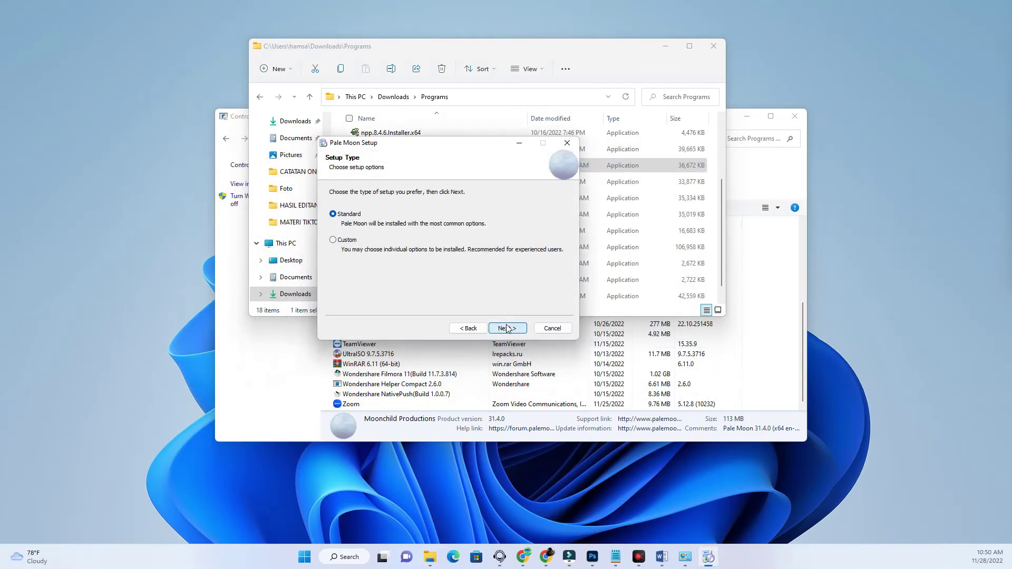
left_click(507, 328)
left_click(506, 328)
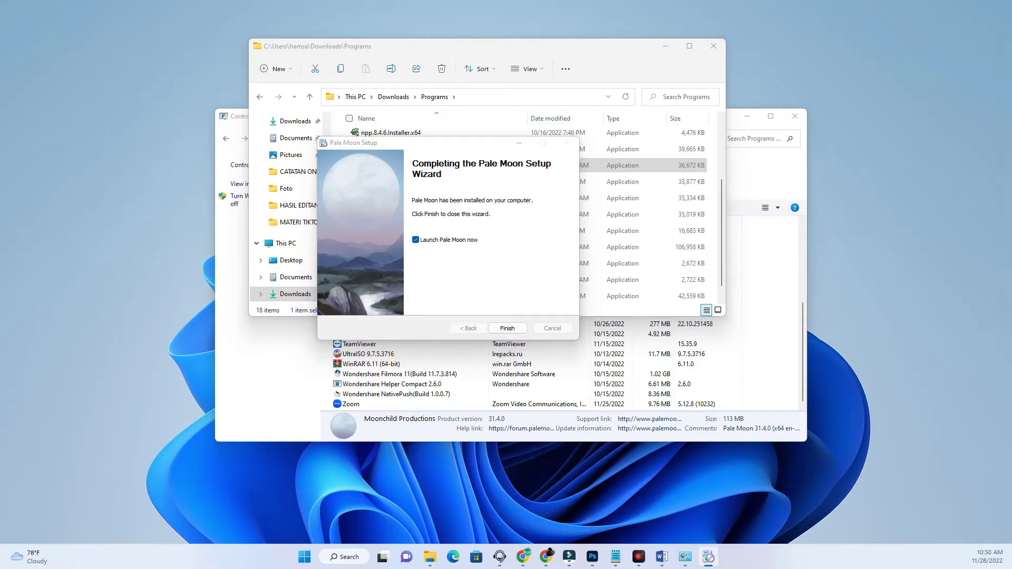
left_click(416, 240)
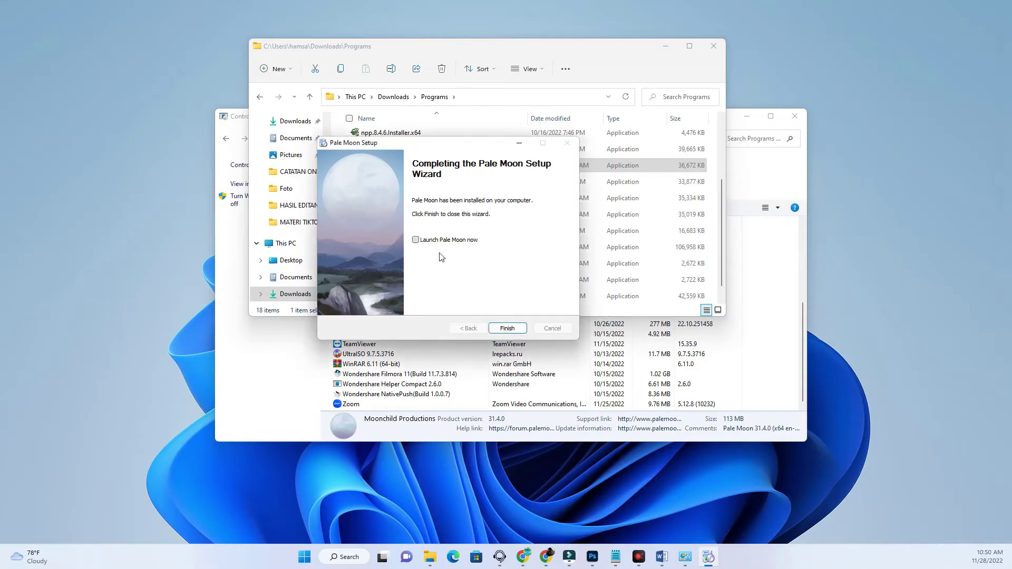
left_click(507, 329)
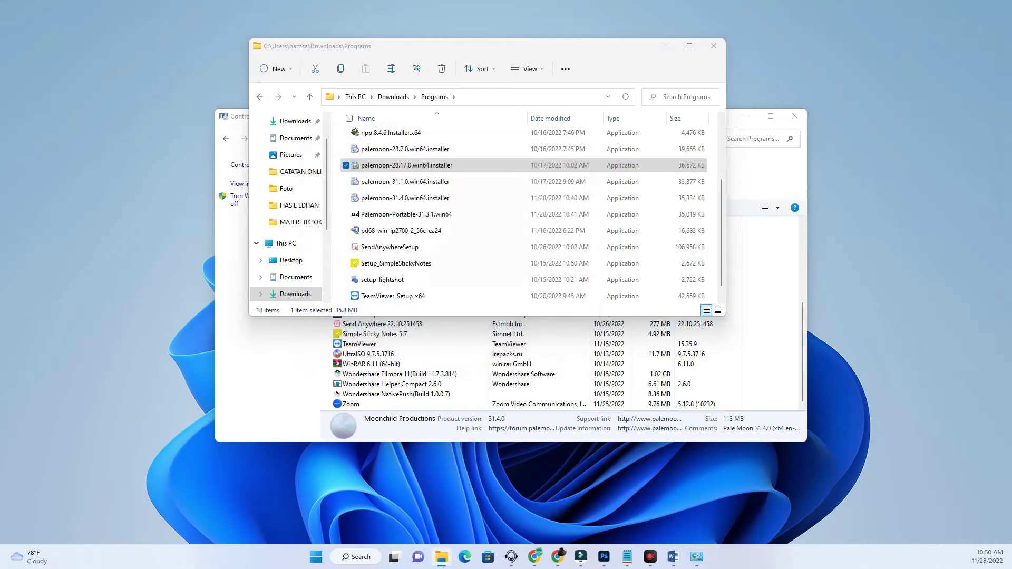
left_click_drag(104, 38, 18, 16)
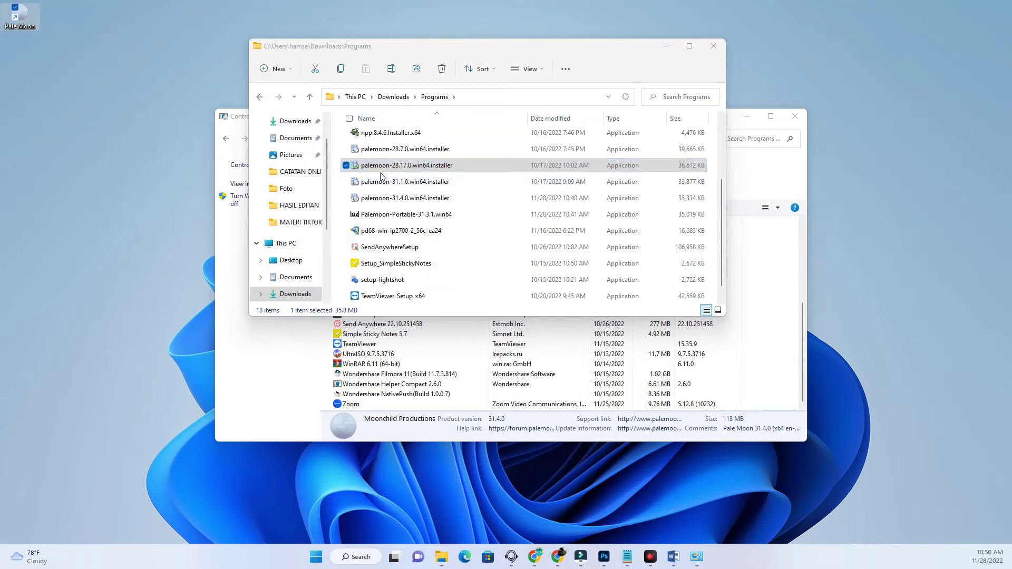
left_click(430, 183)
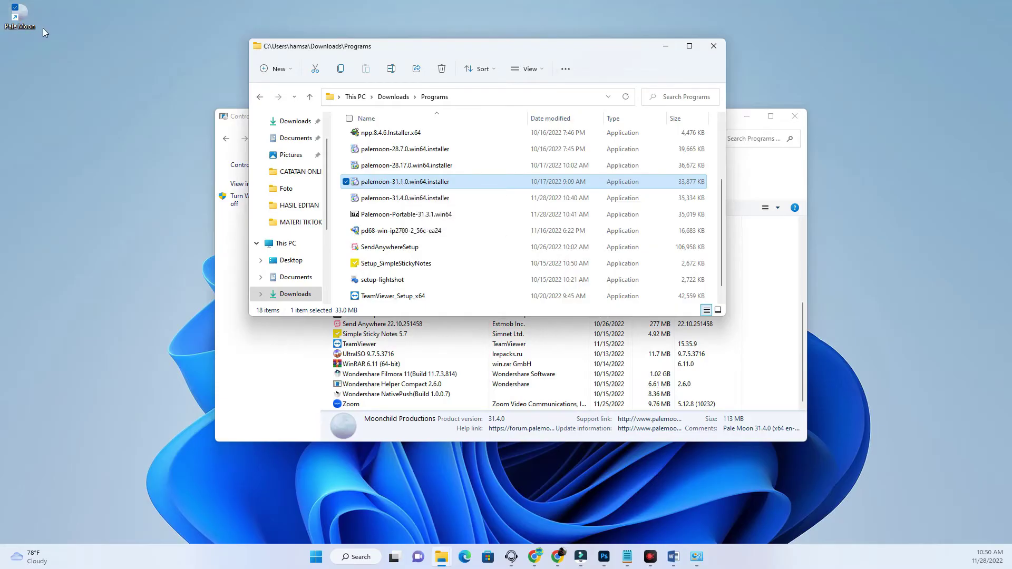
- Run the palemoon-31.1.0 installer, accept the license, and upgrade with Standard setup, without launching
double_click(387, 184)
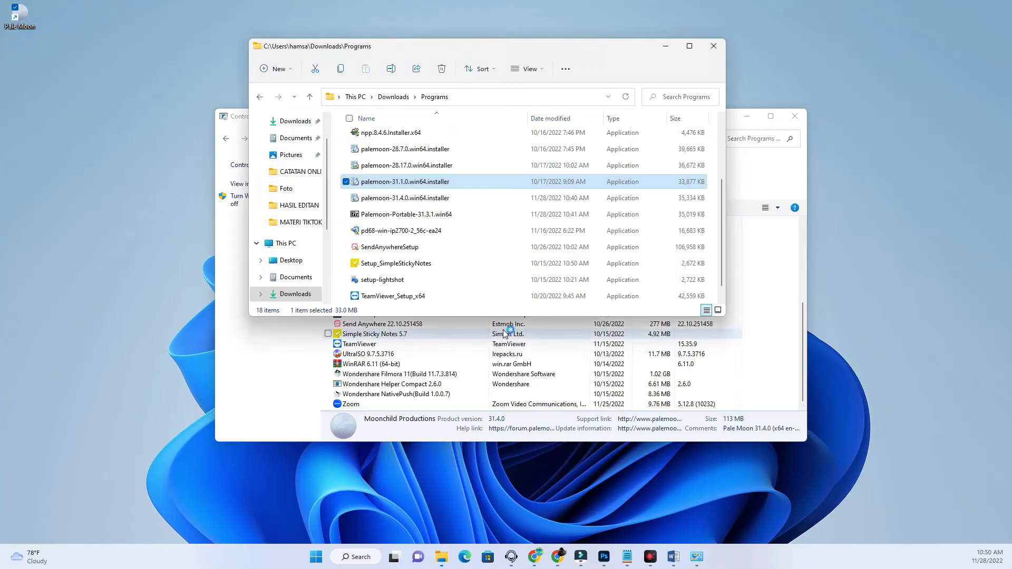
left_click_drag(390, 151, 334, 140)
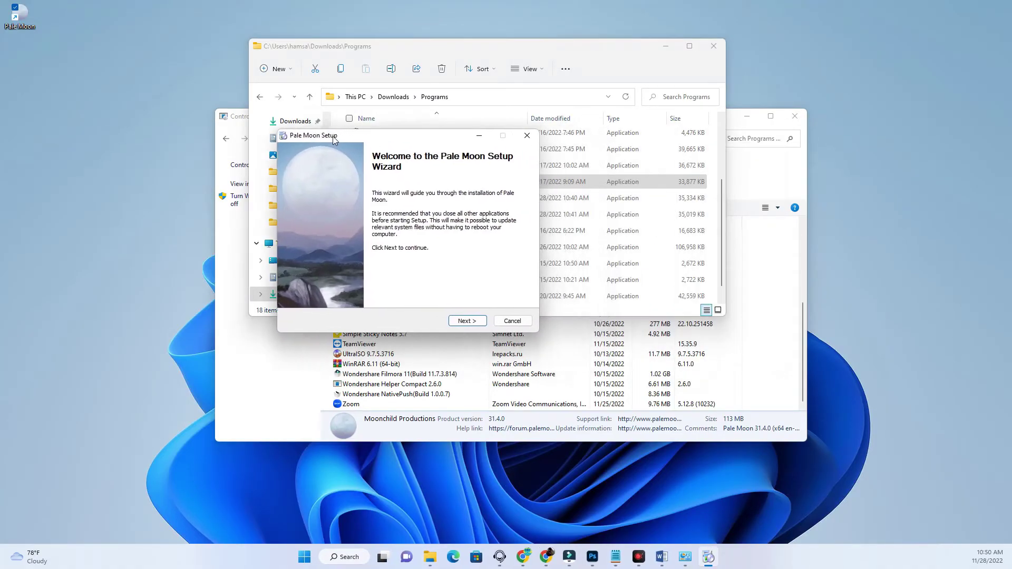
left_click(466, 321)
left_click(362, 296)
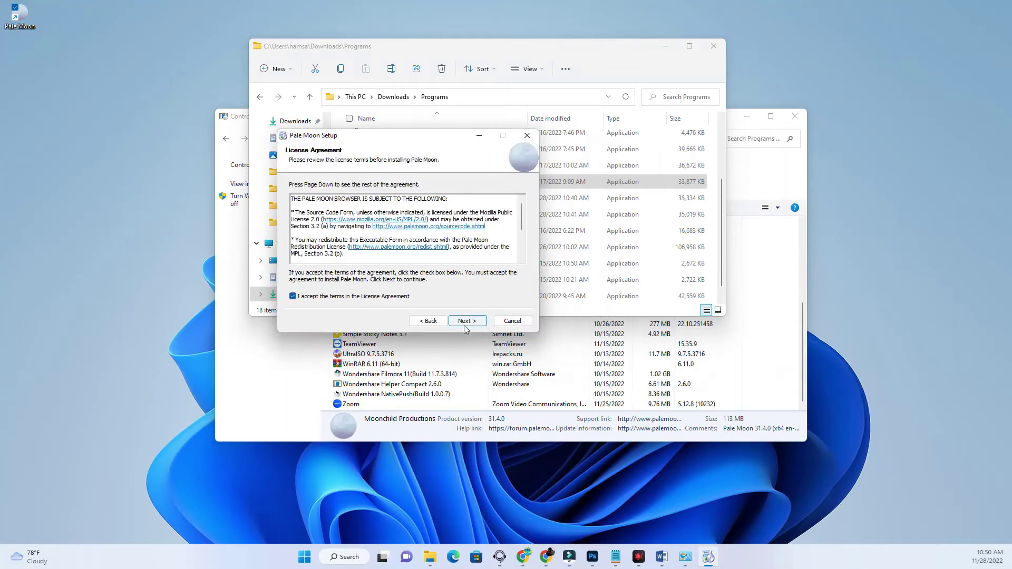
left_click(466, 323)
left_click(467, 321)
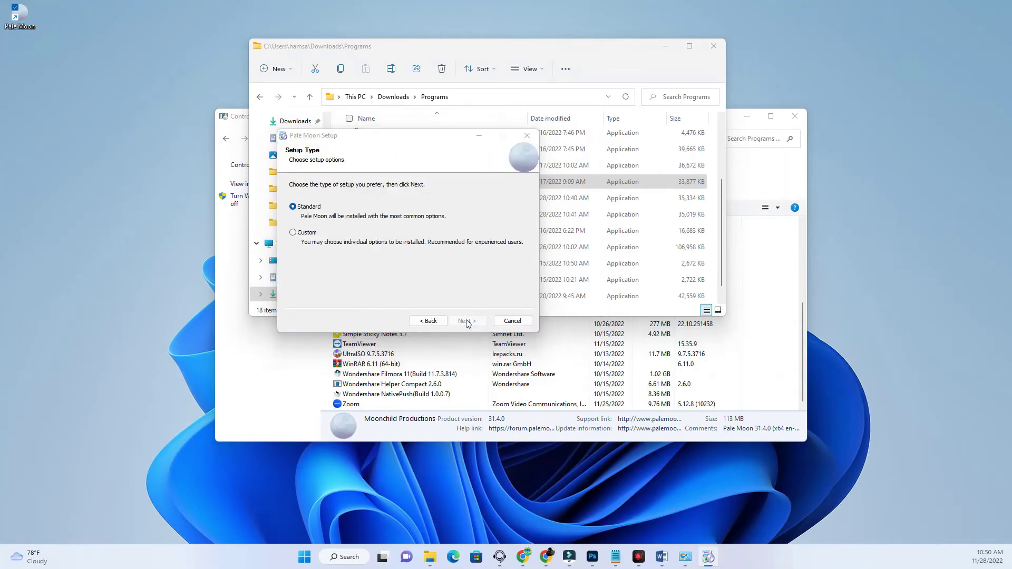
left_click(474, 321)
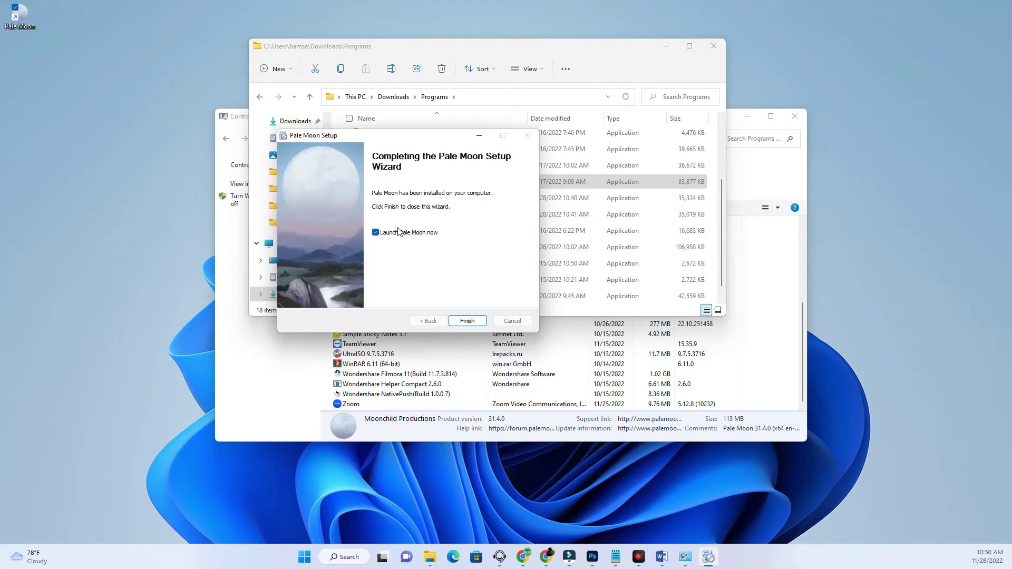
left_click(376, 233)
left_click(466, 321)
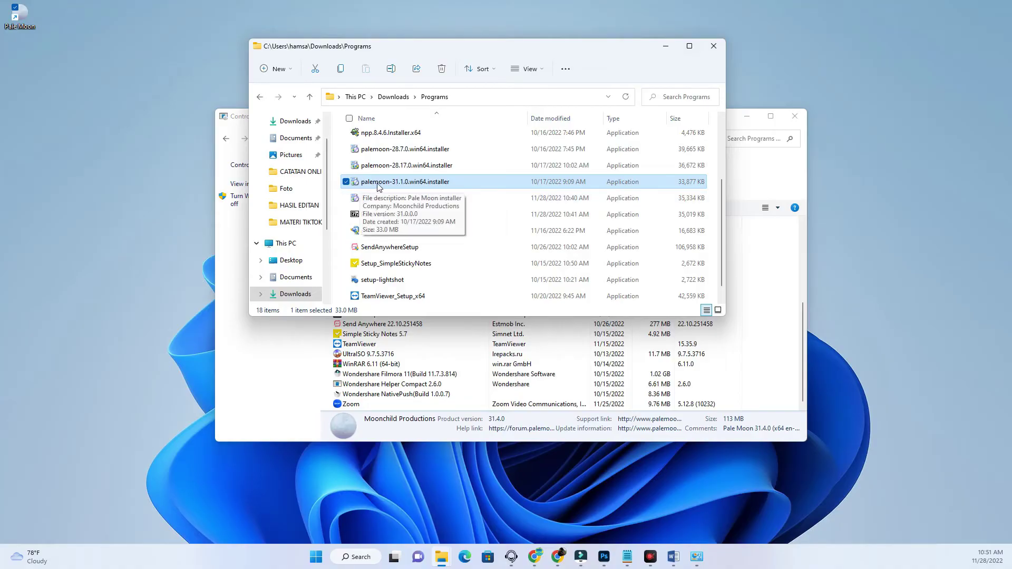
- Minimize Explorer and Control Panel, then open the Pale Moon shortcut's Properties dialog
left_click(665, 47)
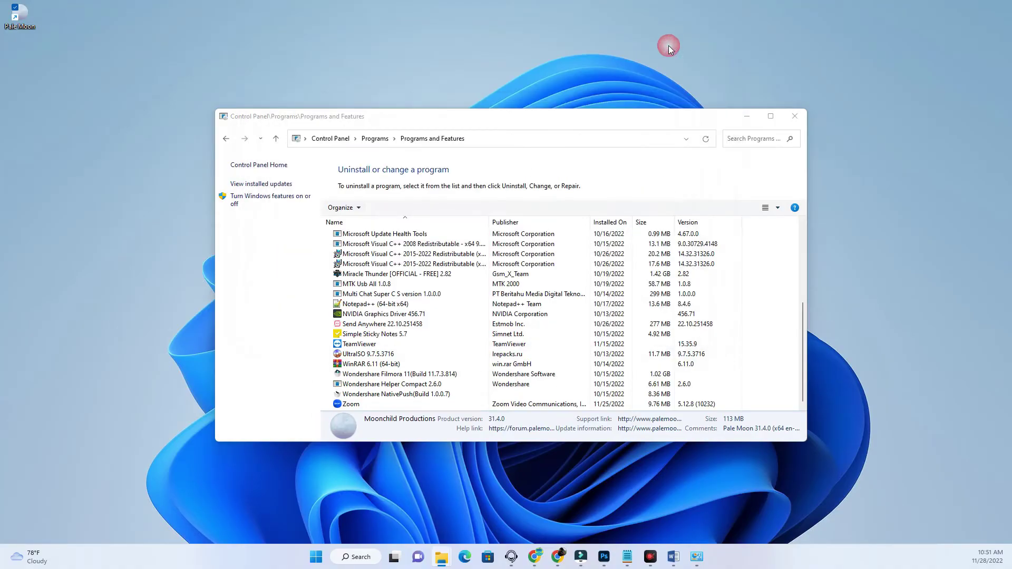
left_click(749, 120)
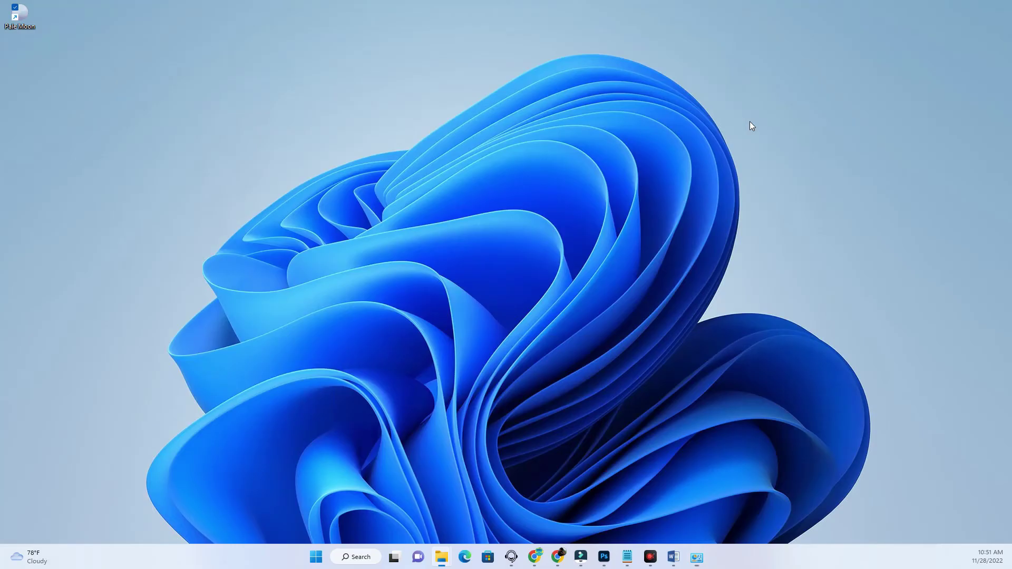
right_click(23, 16)
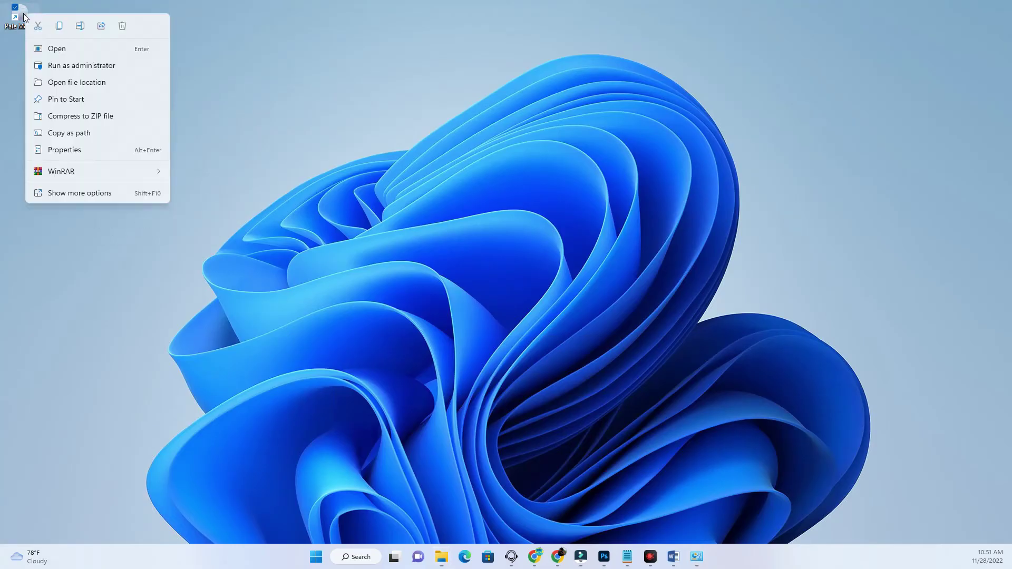
left_click(104, 194)
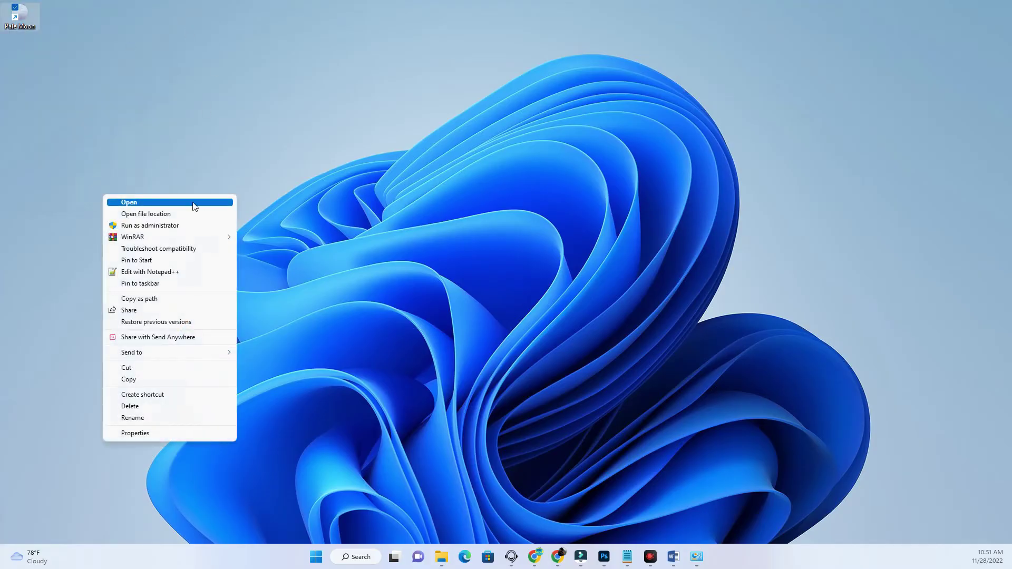
left_click(148, 433)
left_click_drag(152, 20, 453, 106)
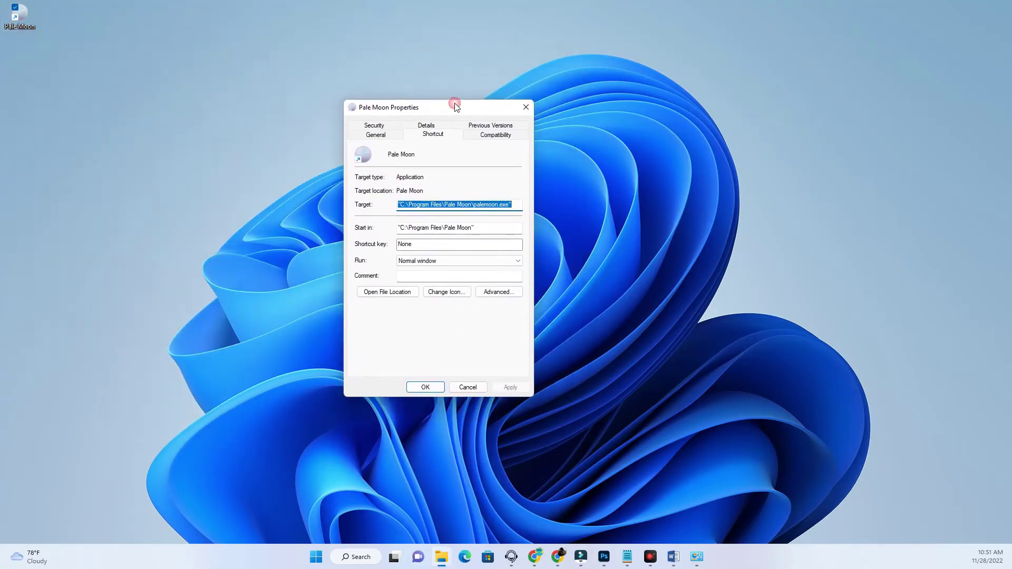
- Edit the end of the shortcut's Target toward -p --no-remote, then launch Notepad from search
left_click(515, 204)
mouse_move(505, 207)
left_mouse_down()
mouse_move(397, 207)
mouse_move(500, 206)
left_mouse_up()
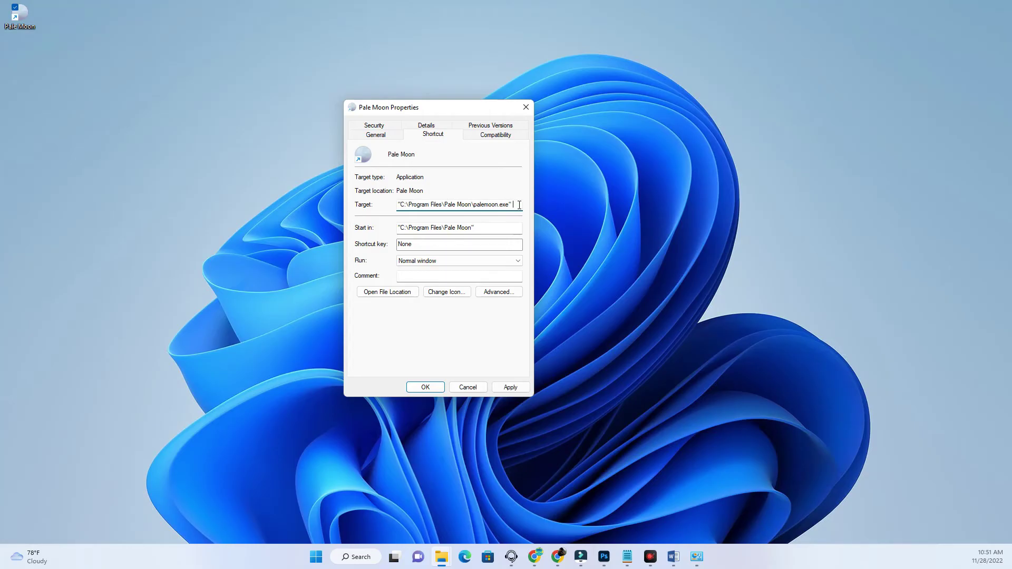
type("no-remote")
left_click(319, 558)
type("note")
key("Return")
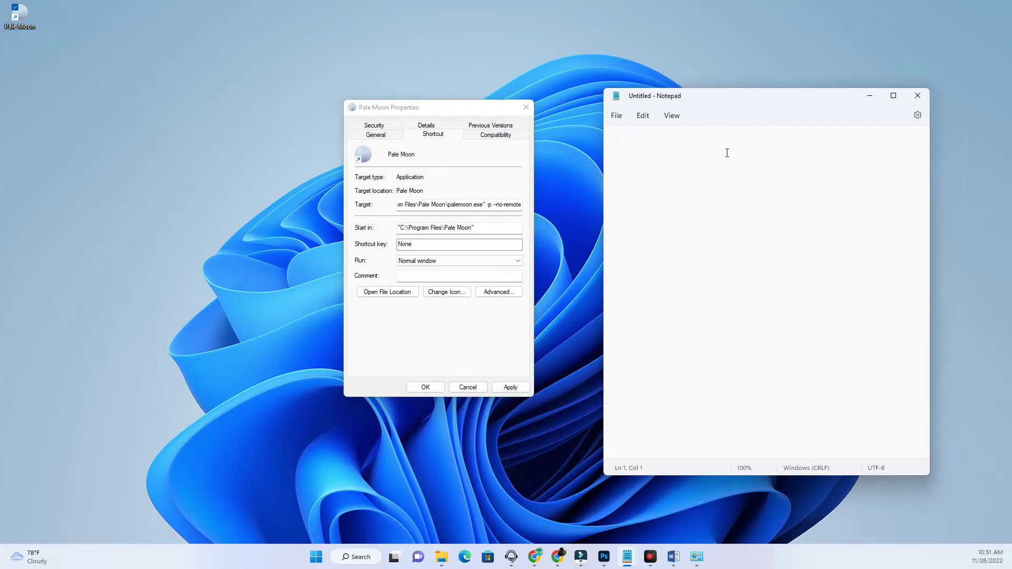
- Write the -p --no-remote note in Notepad and select all of it
type("--")
type(" --no-remote")
scroll(657, 163, "up", 20)
key("ctrl+a")
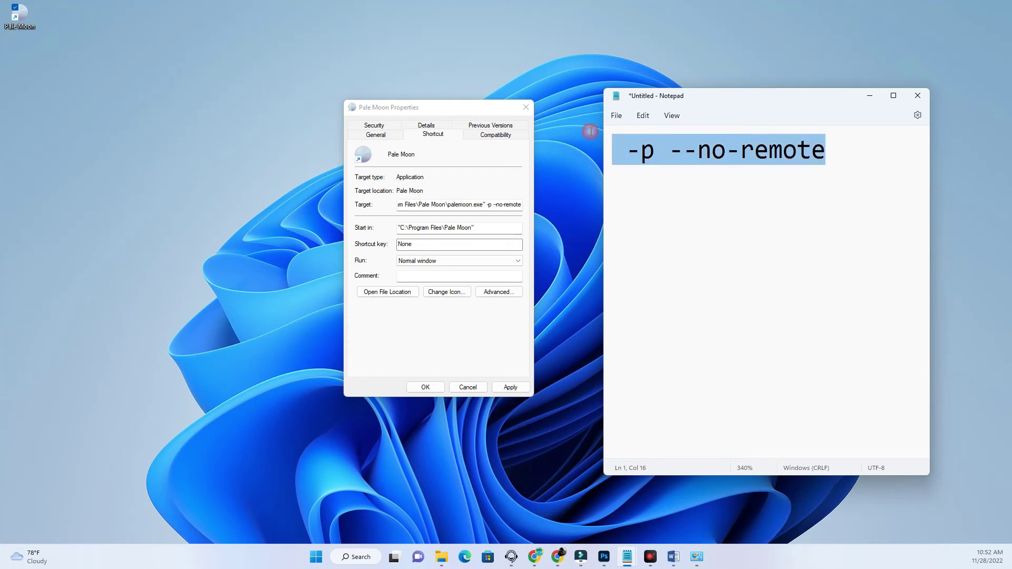
- Apply the edited shortcut target with administrator permission and close its Properties
left_click_drag(486, 205, 556, 205)
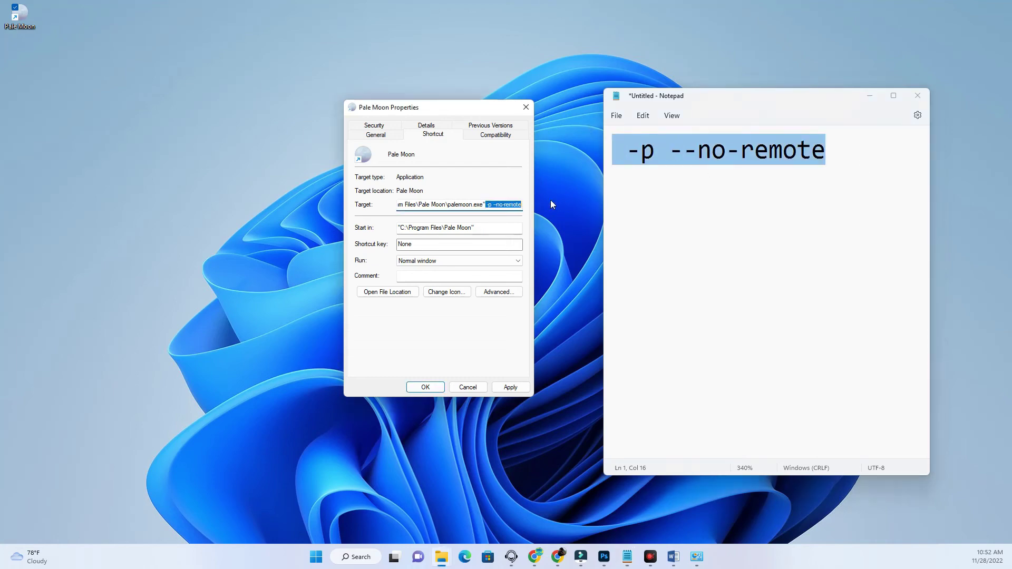
left_click(510, 388)
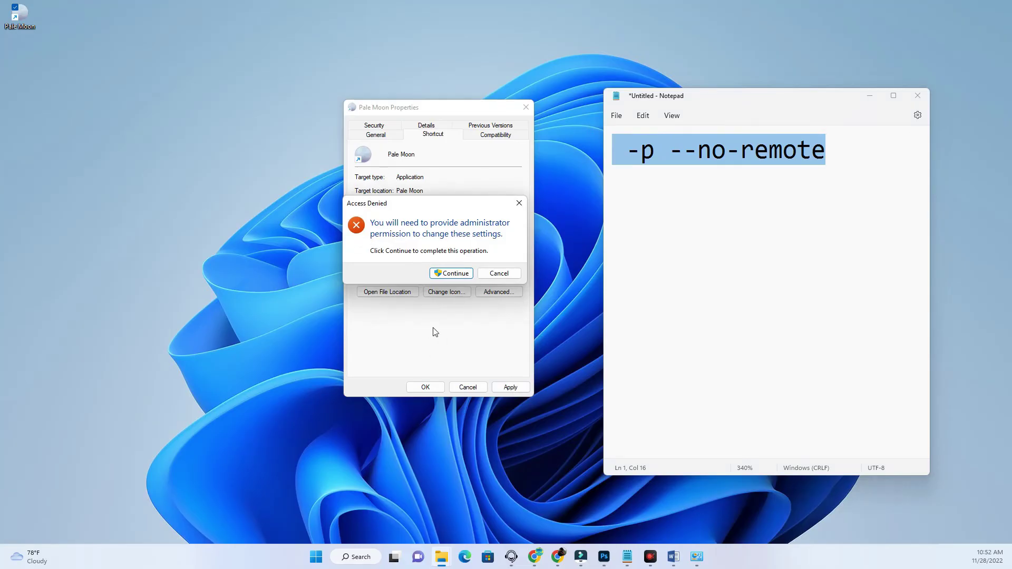
left_click(452, 273)
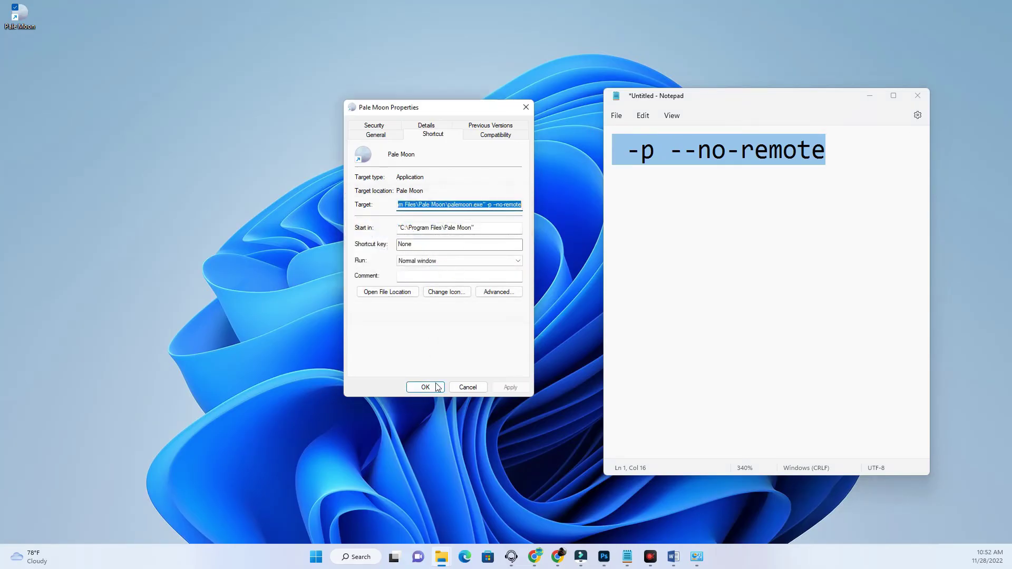
left_click(426, 388)
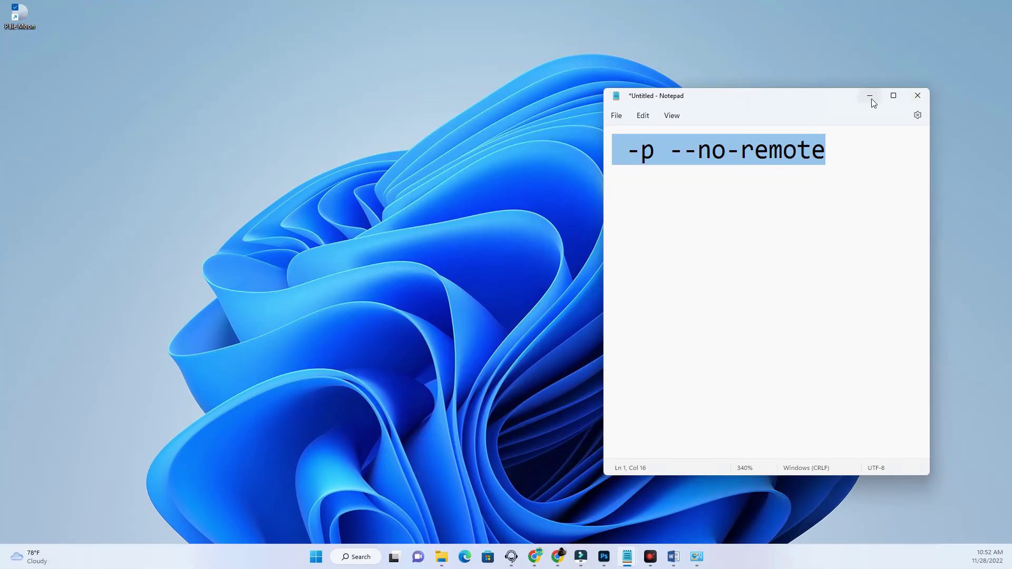
- Minimize Notepad, launch Pale Moon from the desktop icon, and choose the CUSTOM SCRIPT profile
left_click(870, 96)
double_click(20, 15)
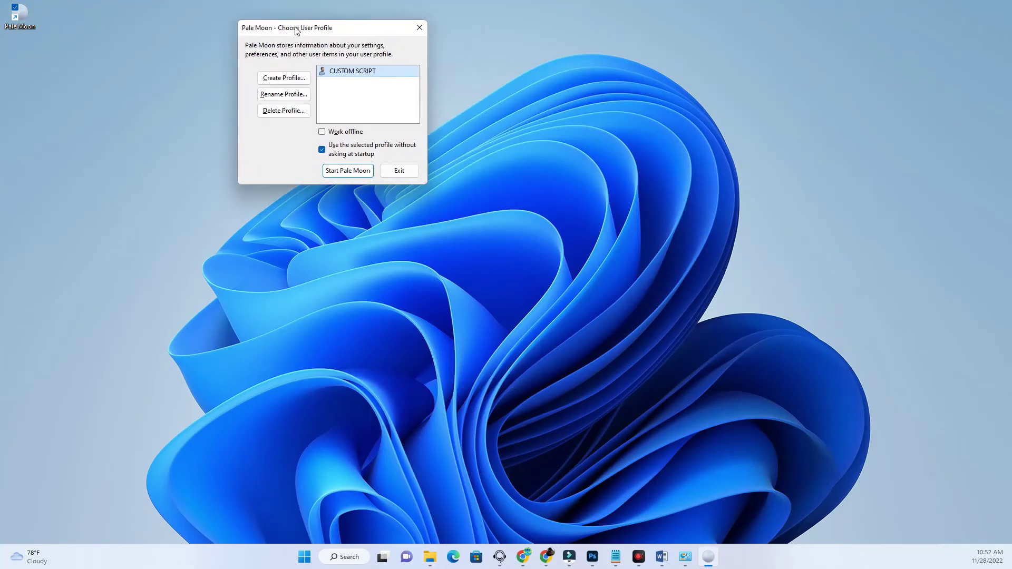
left_click_drag(294, 21, 306, 113)
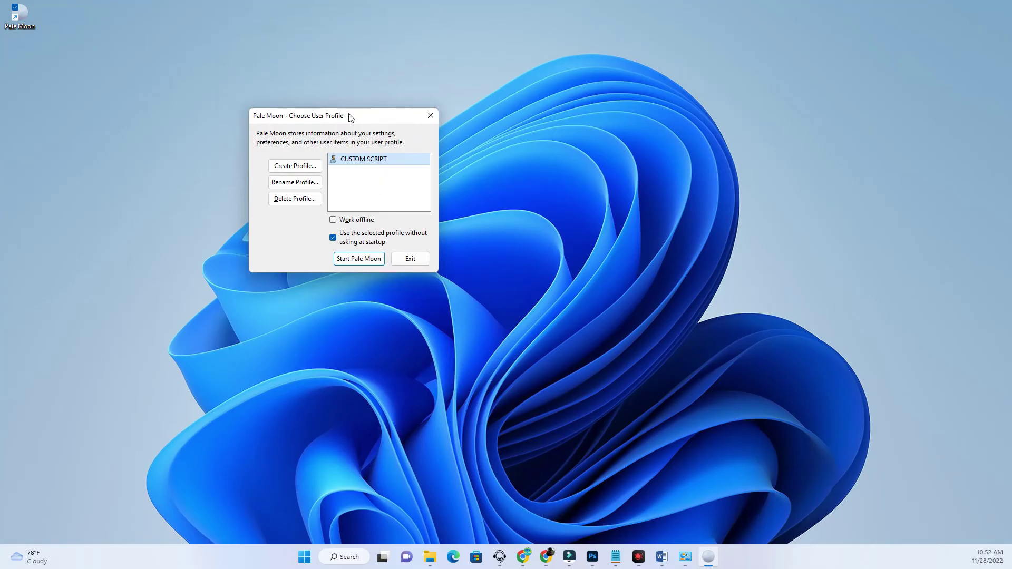
left_click(345, 261)
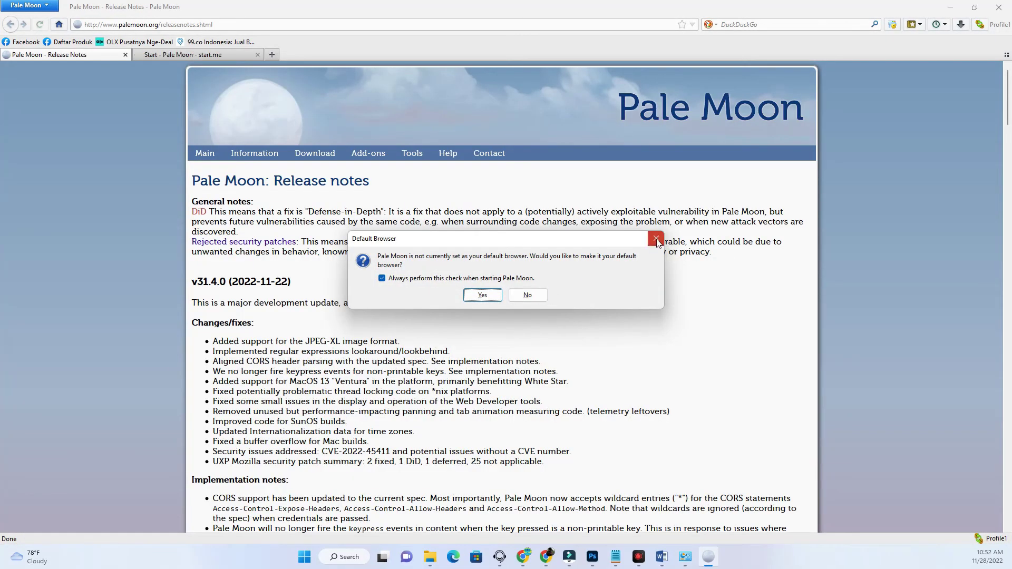
- Dismiss the default-browser prompt, confirm About shows 31.1.0, and open the OLX bookmark
left_click(656, 240)
left_click(51, 7)
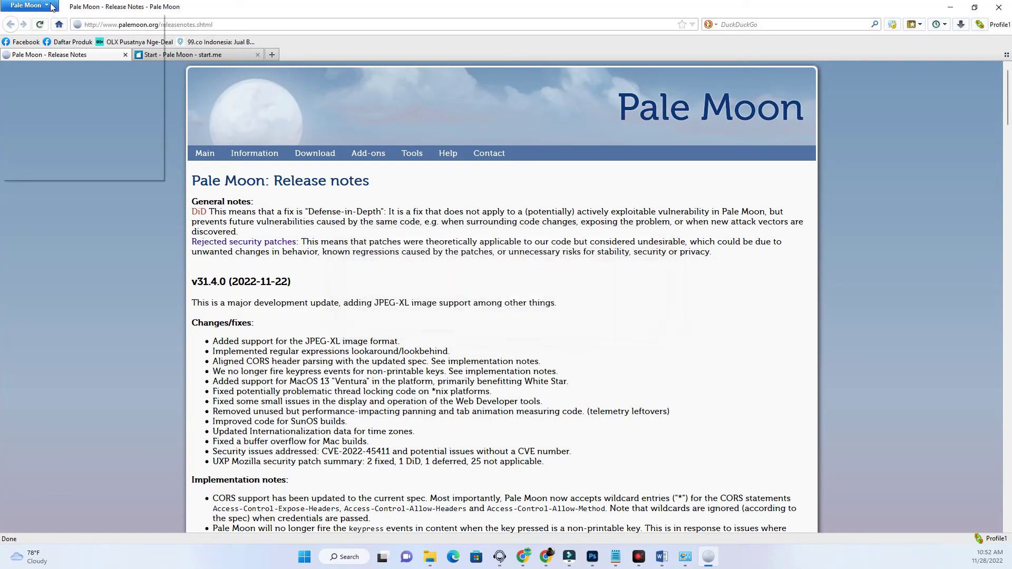
mouse_move(154, 107)
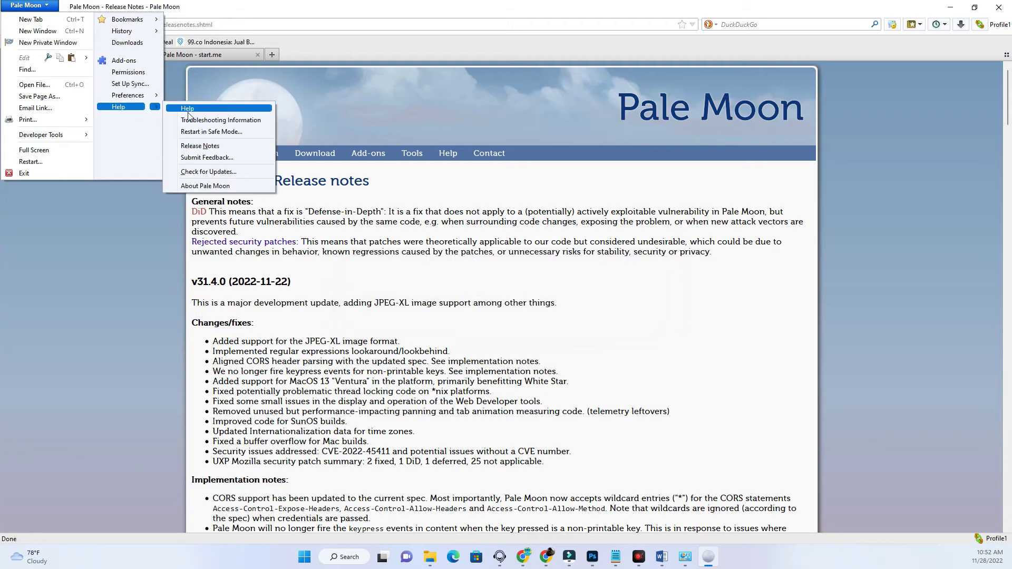
left_click(200, 187)
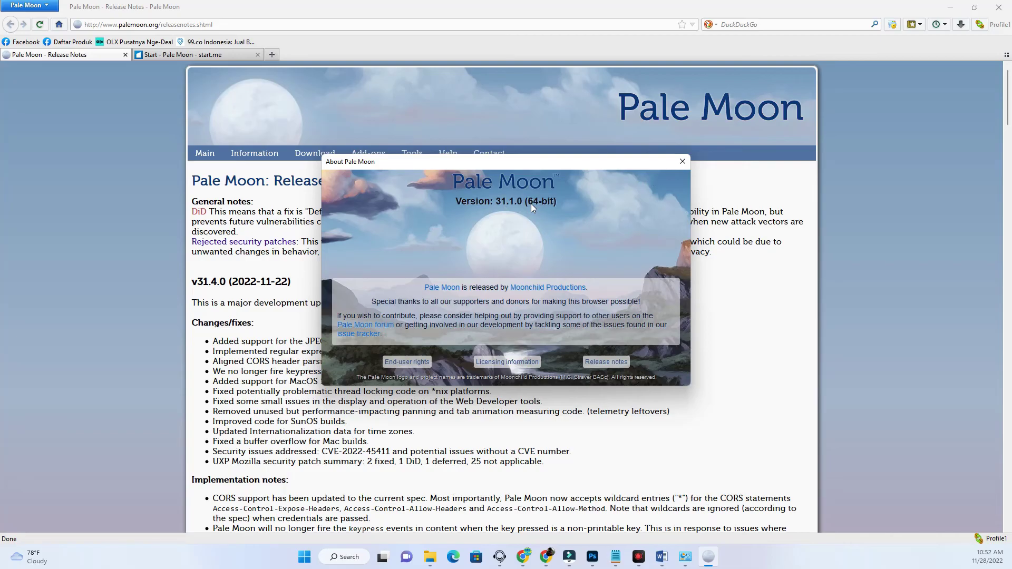
left_click(682, 161)
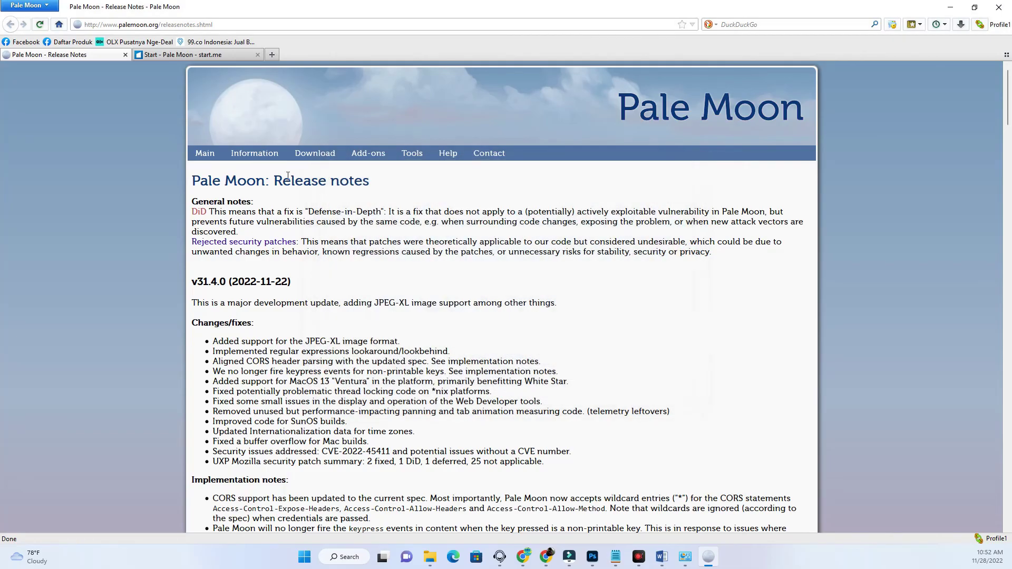
left_click(138, 42)
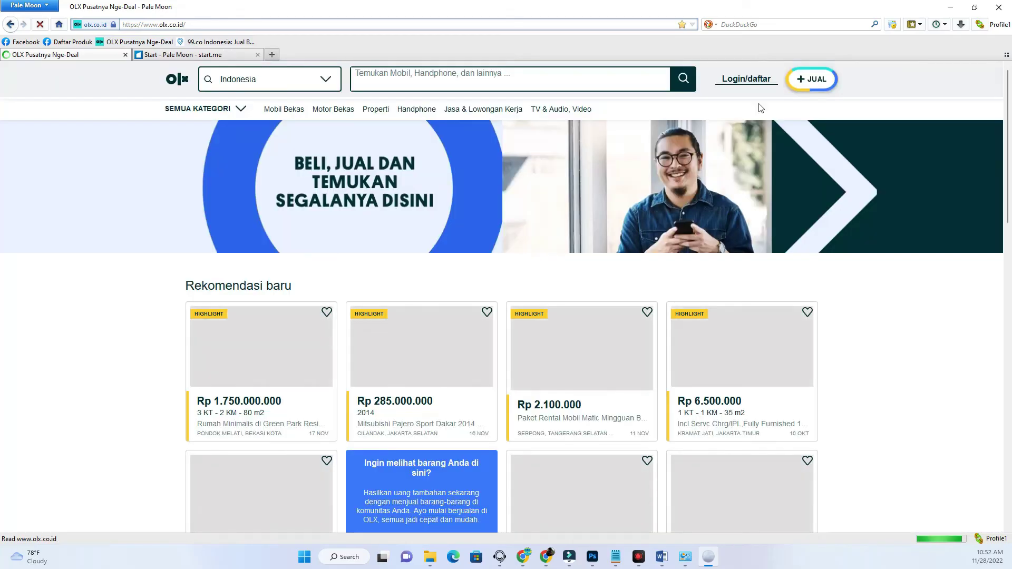
- Open OLX's Login/daftar options, dismiss the Google sign-in panel, and choose phone login
left_click(738, 83)
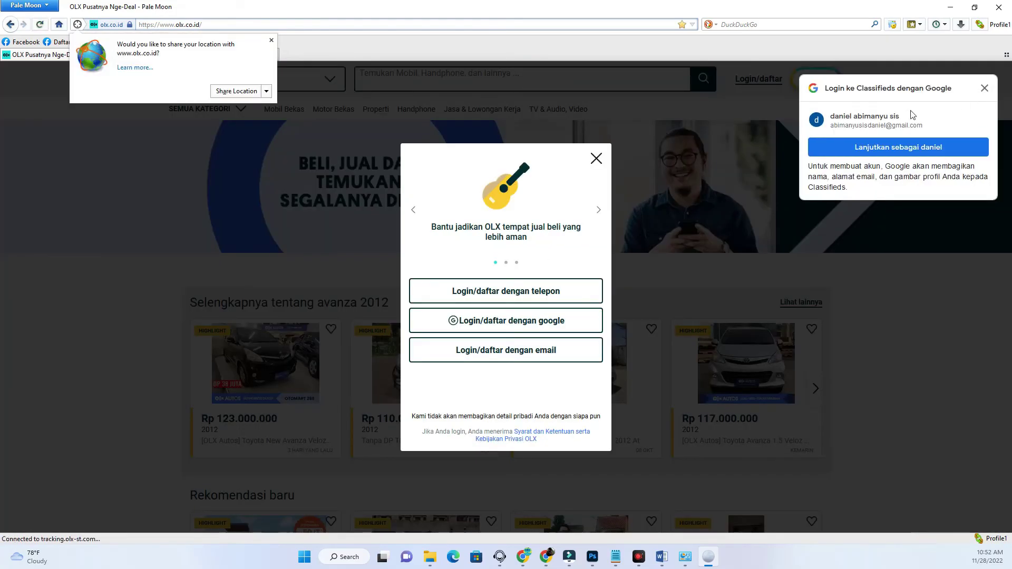
left_click(985, 88)
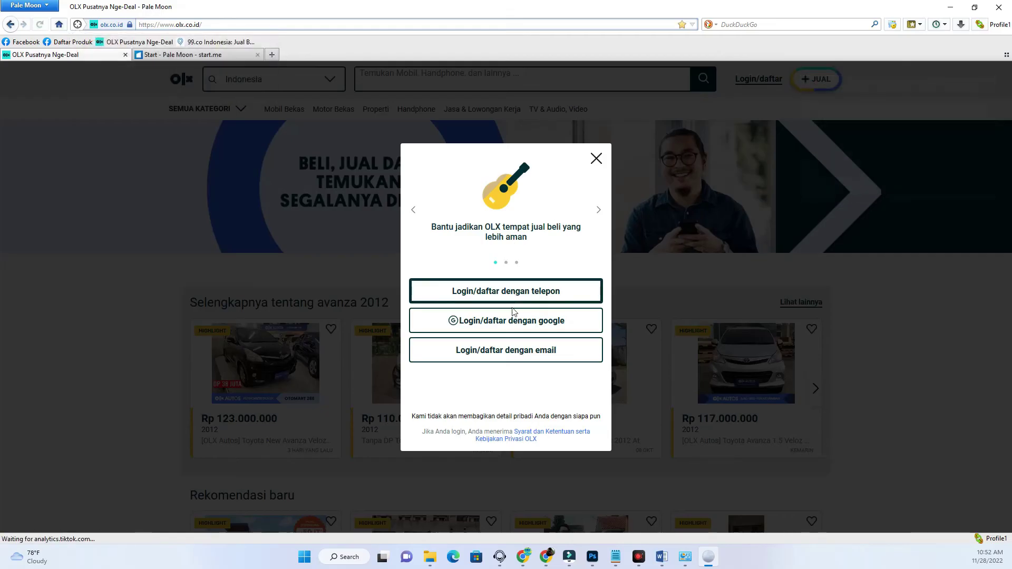
left_click(532, 291)
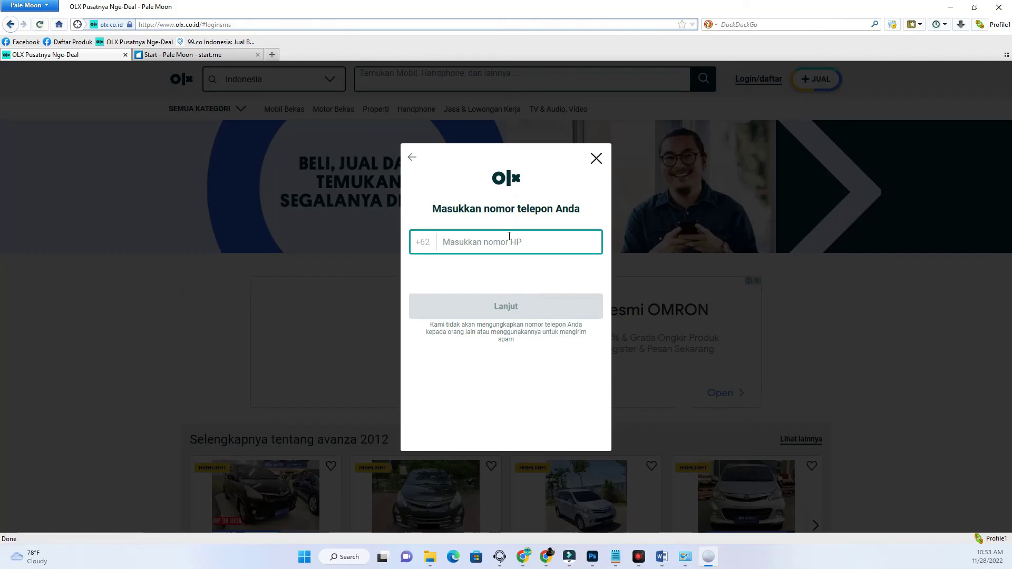
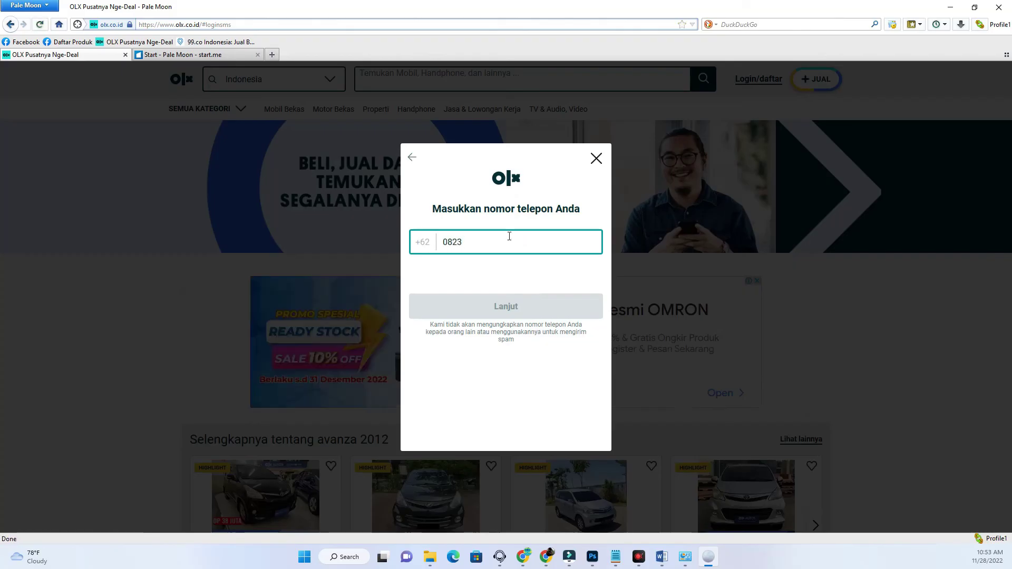
- Enter the user's phone number after +62, dropping its leading 0, and continue
left_click(448, 244)
key("BackSpace")
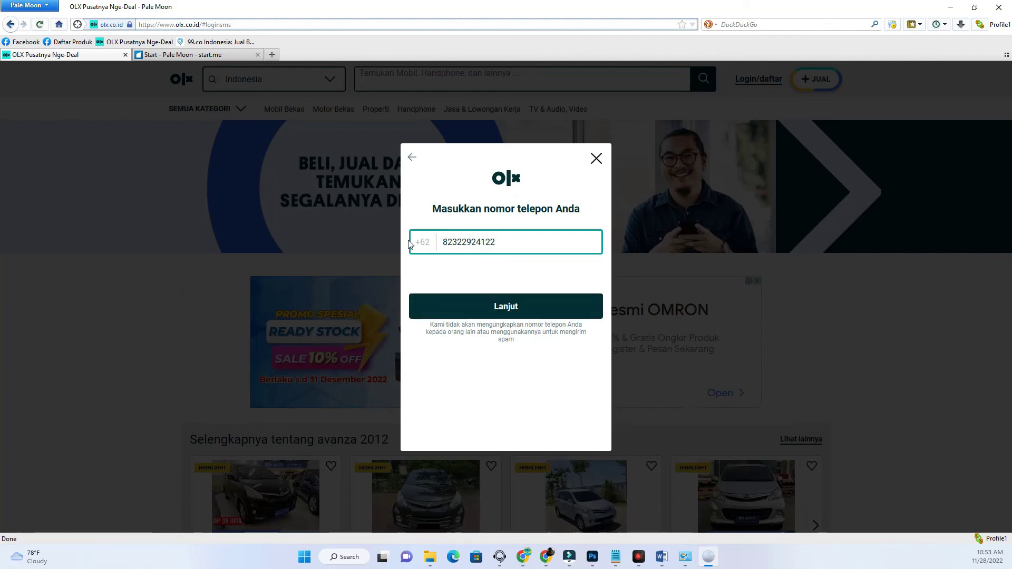
left_click(509, 311)
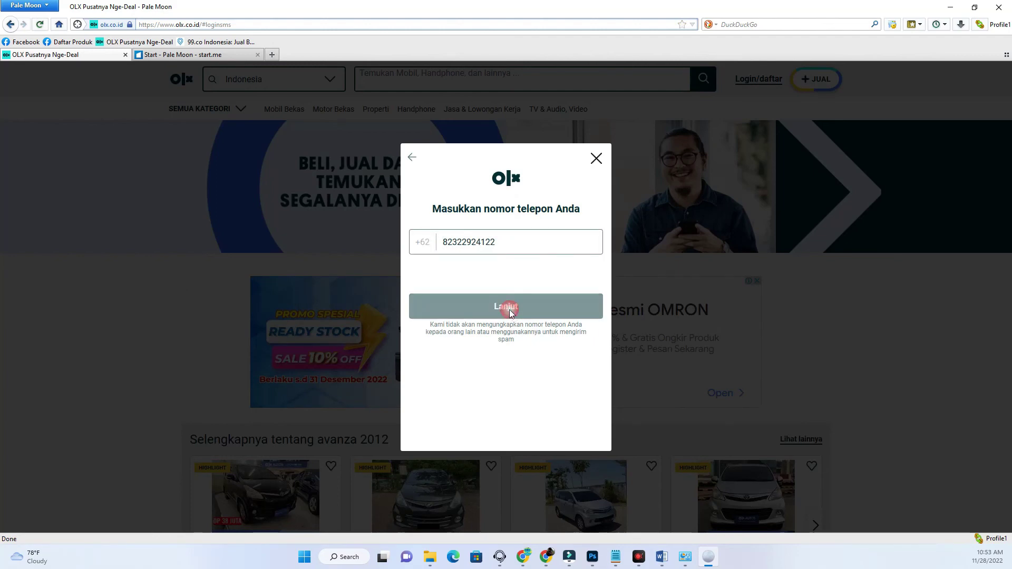
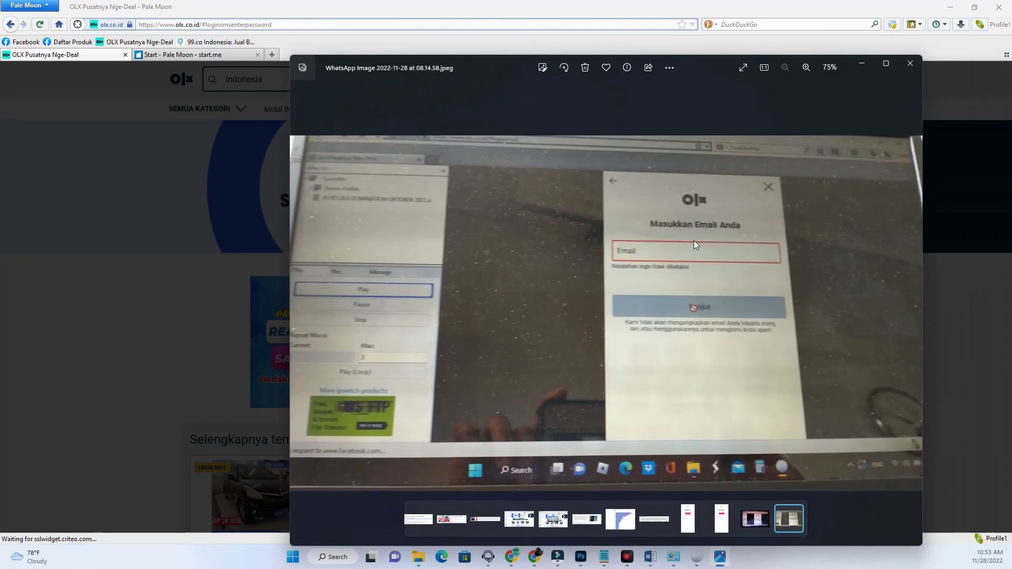
- Close the Photos viewer screenshot to return to the OLX password page in Pale Moon
left_click(910, 63)
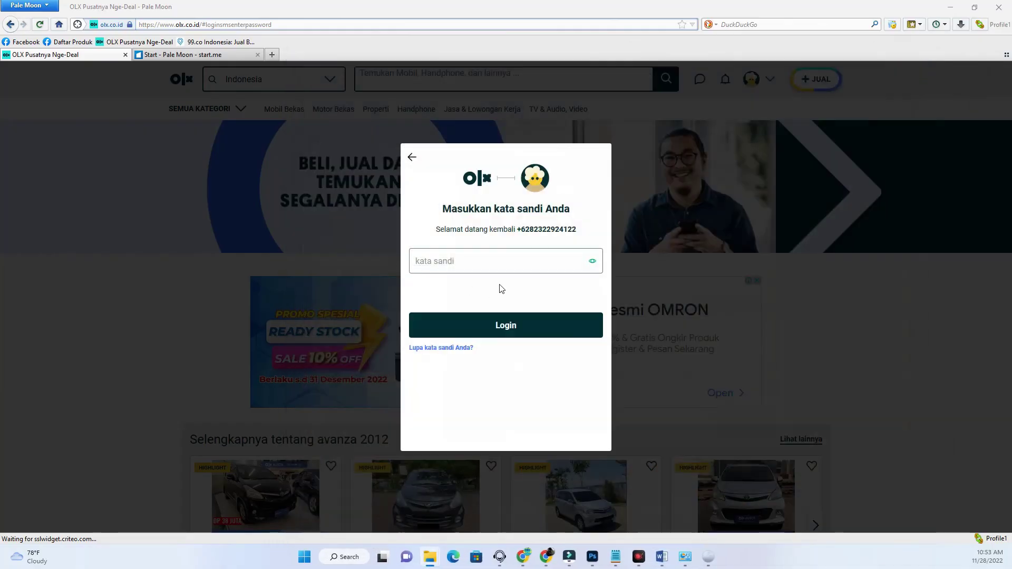
- Enter the account password in the 'kata sandi' field to log in, and decline saving the login
left_click(503, 259)
type("•••••••")
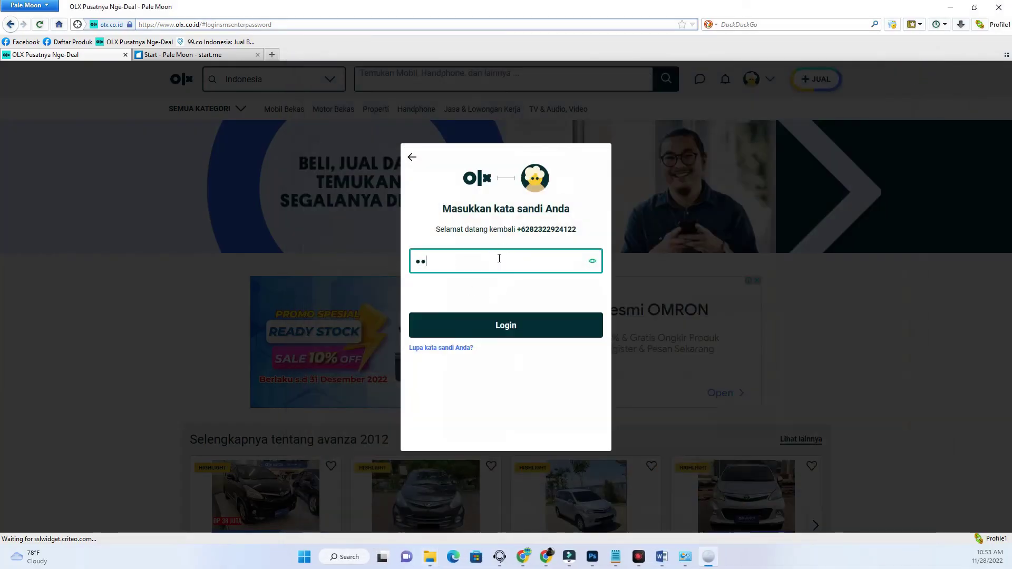
key("Return")
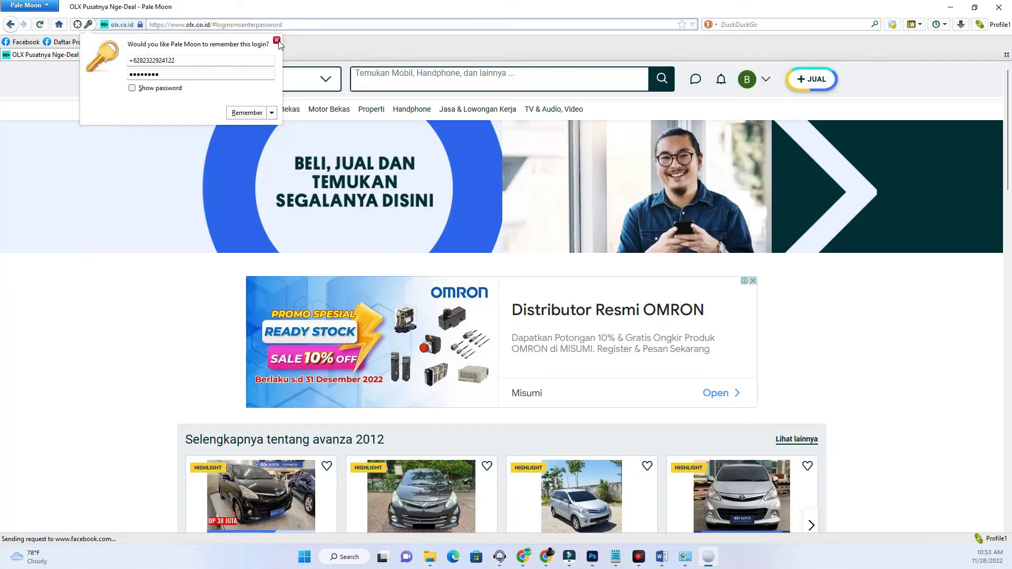
left_click(276, 40)
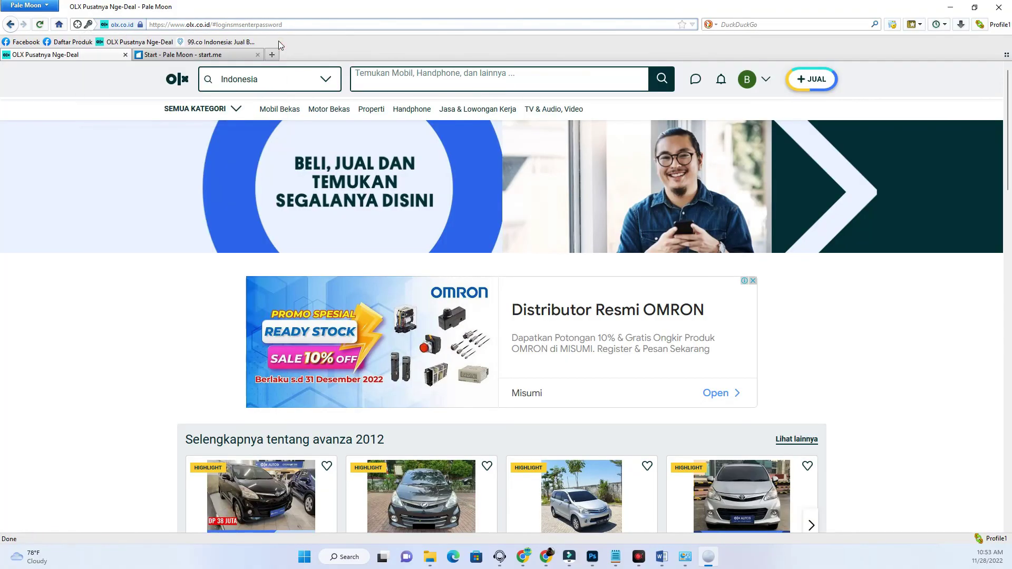